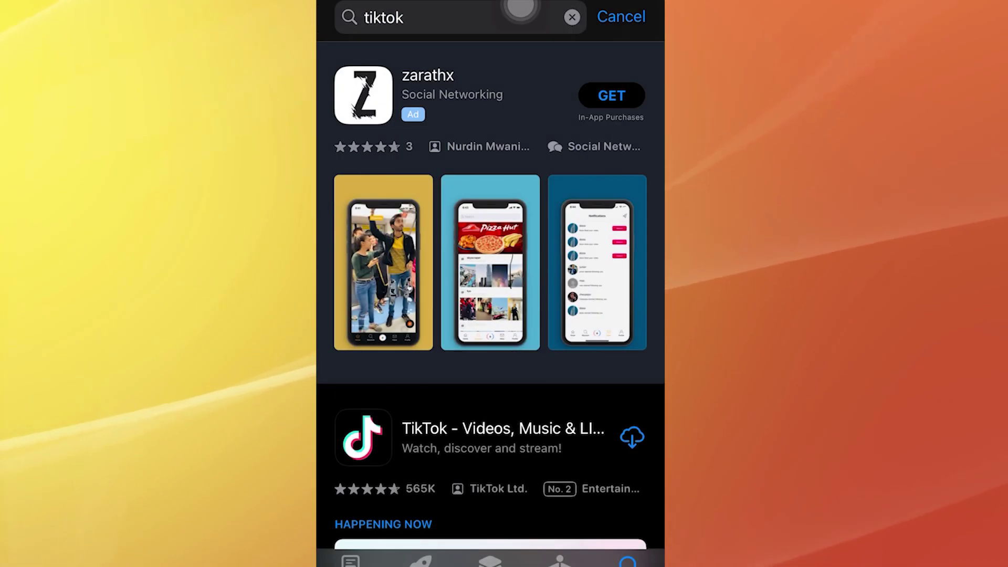
pyautogui.scroll(-3, 490, 315)
# - Download and install TikTok from its App Store page
pyautogui.click(503, 229)
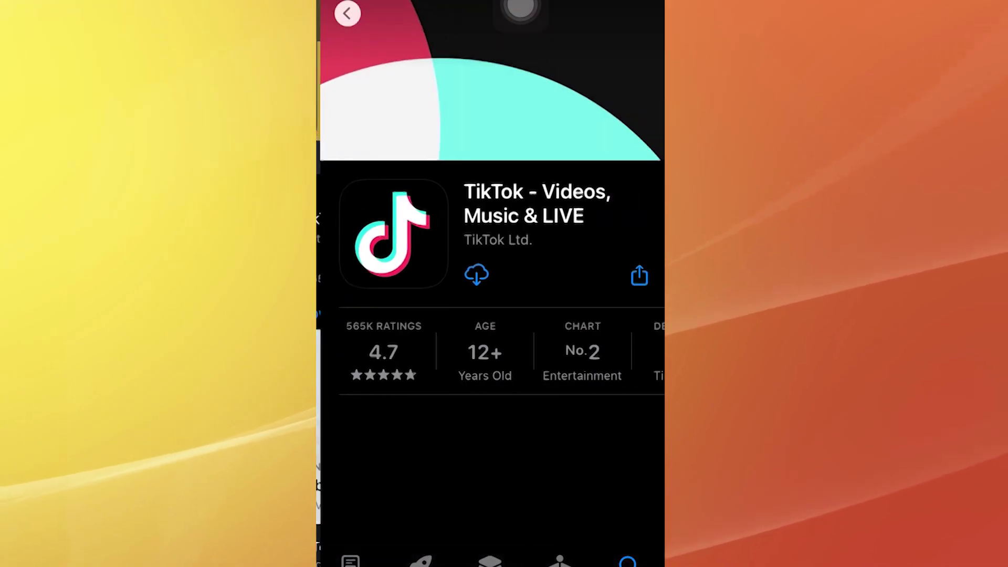
pyautogui.click(473, 274)
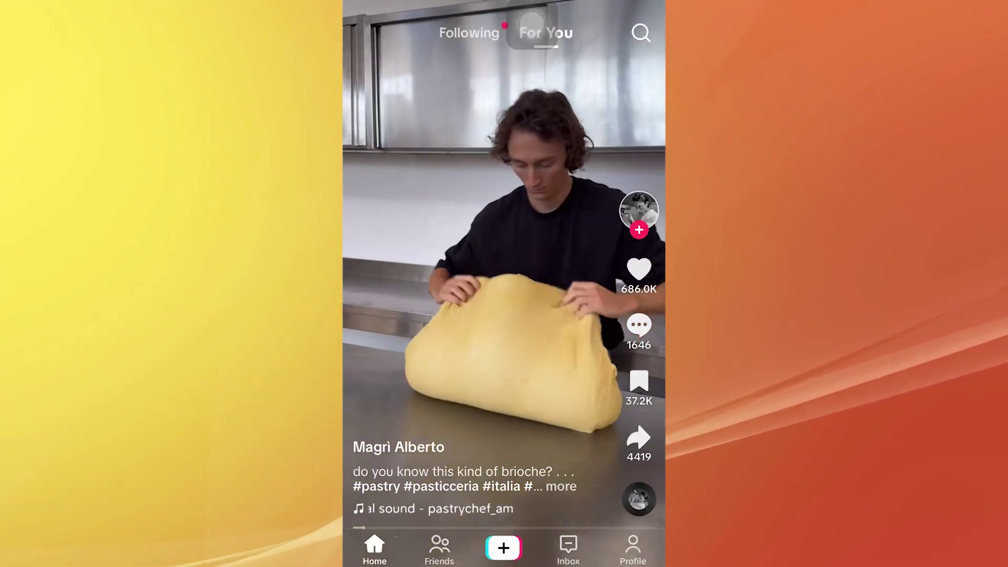
pyautogui.scroll(-5, 505, 284)
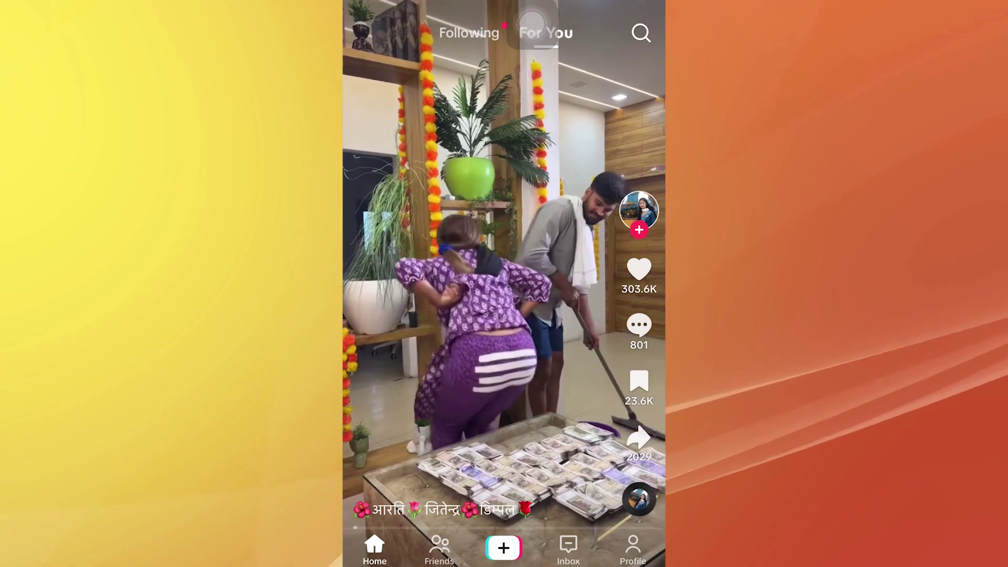
pyautogui.scroll(-5, 504, 284)
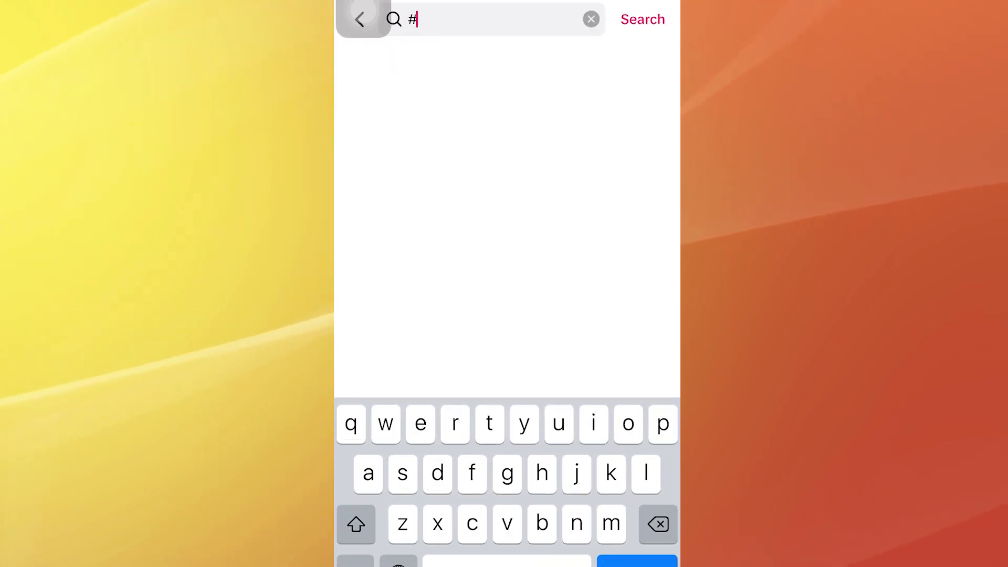
pyautogui.scroll(-2, 508, 236)
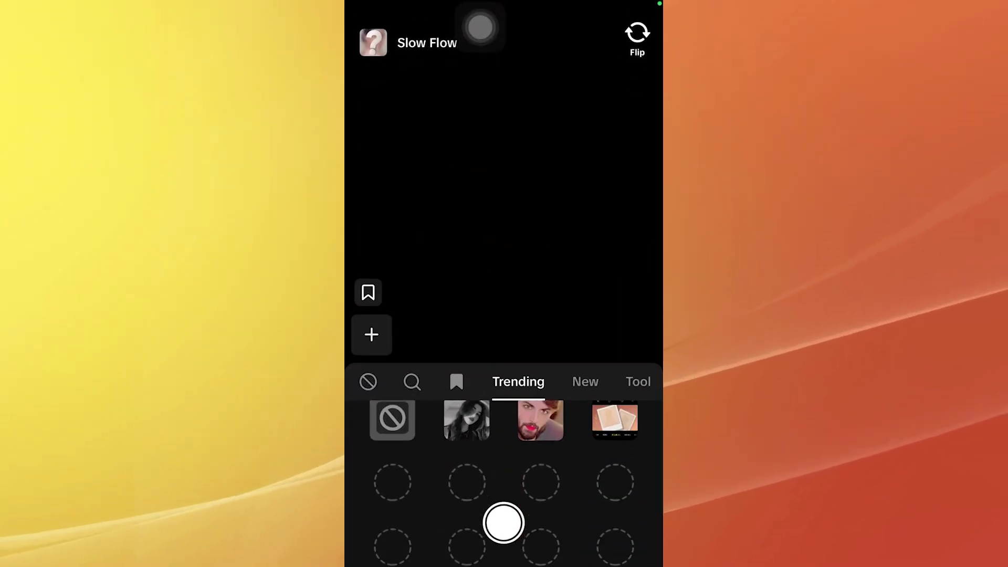
pyautogui.scroll(-2, 505, 472)
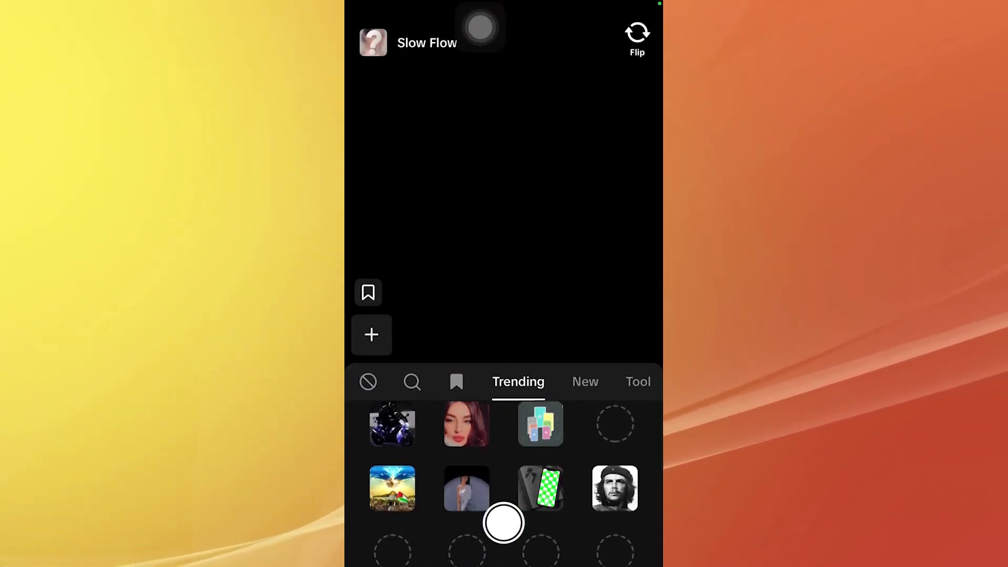
pyautogui.scroll(-2, 504, 473)
pyautogui.scroll(-2, 504, 473)
pyautogui.scroll(-2, 504, 472)
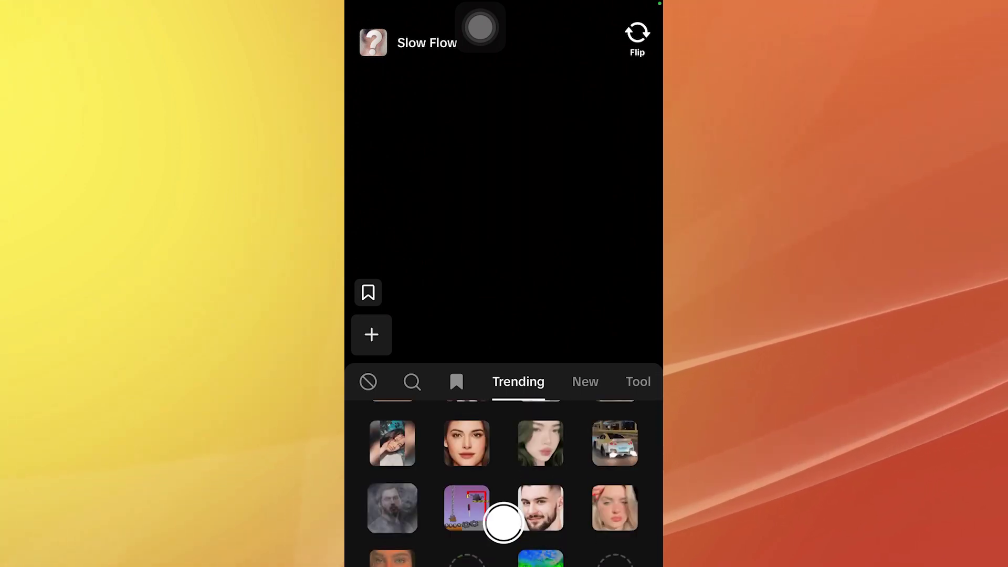
pyautogui.scroll(-2, 504, 472)
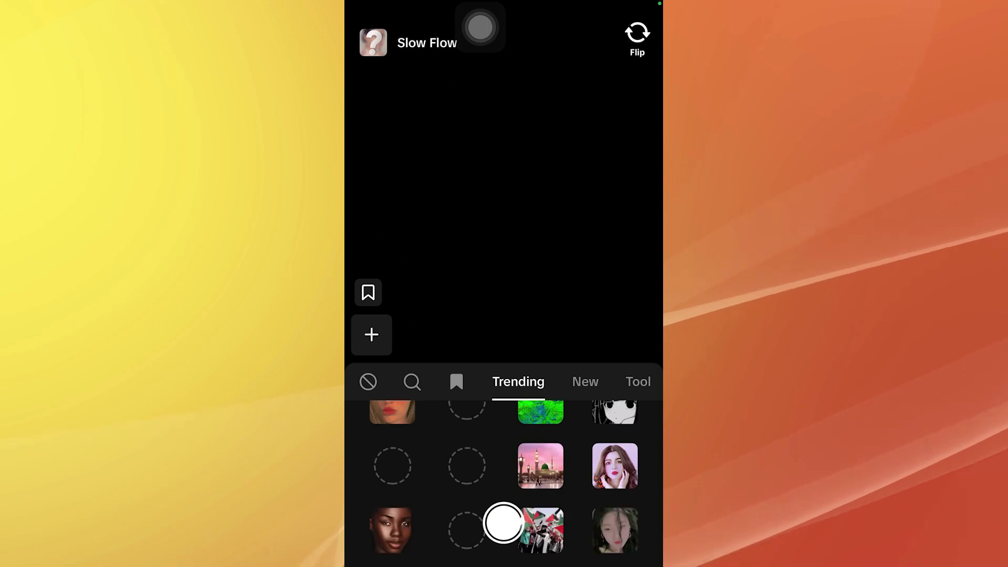
pyautogui.scroll(-2, 505, 472)
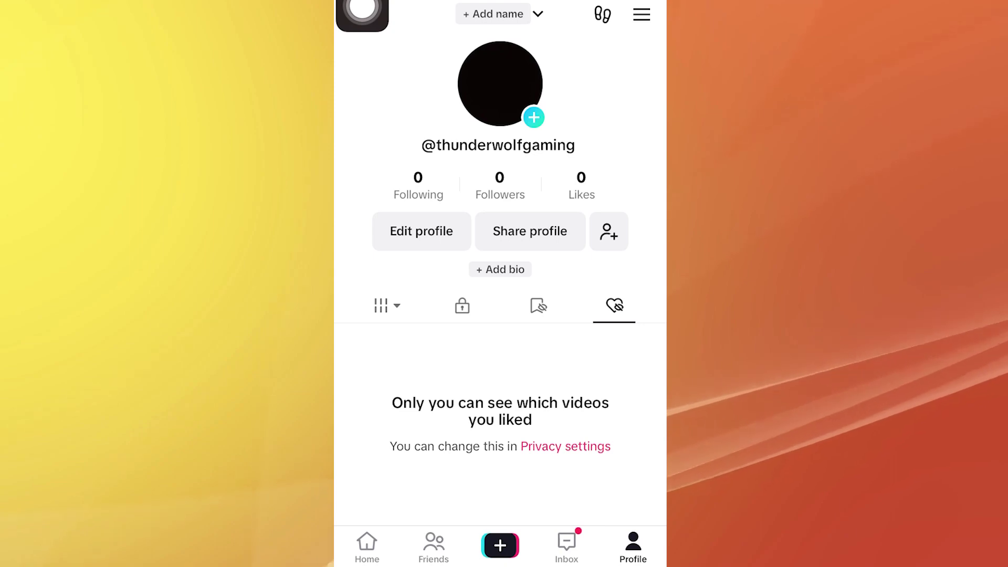
# - Leave the account menu and start creating a new video from the + button
pyautogui.click(642, 15)
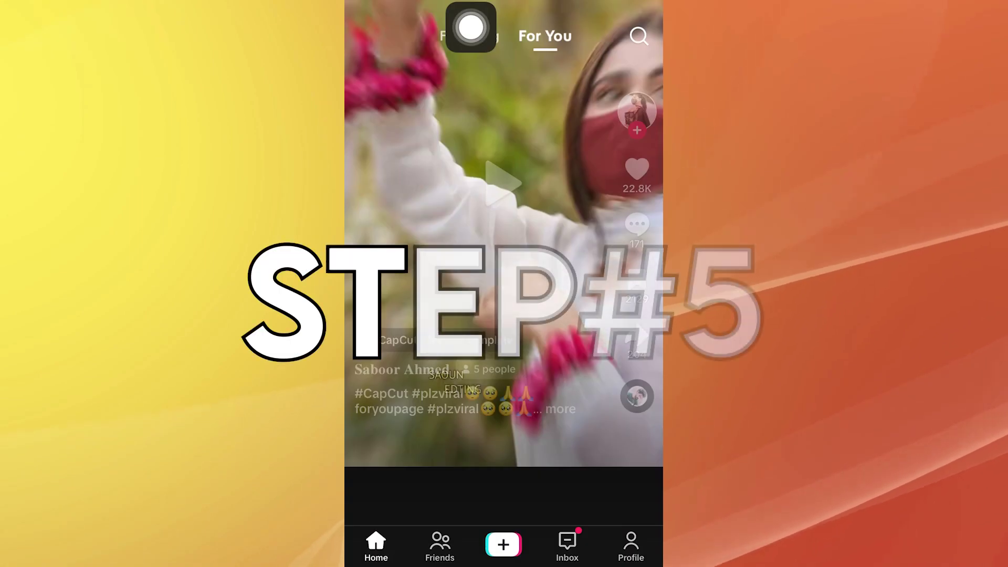
pyautogui.scroll(-3, 504, 284)
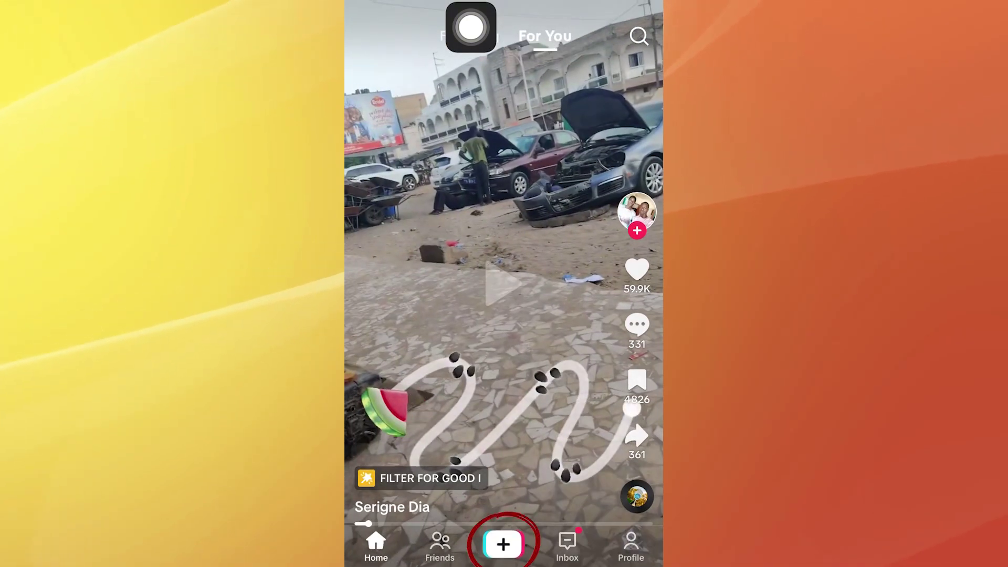
pyautogui.click(503, 544)
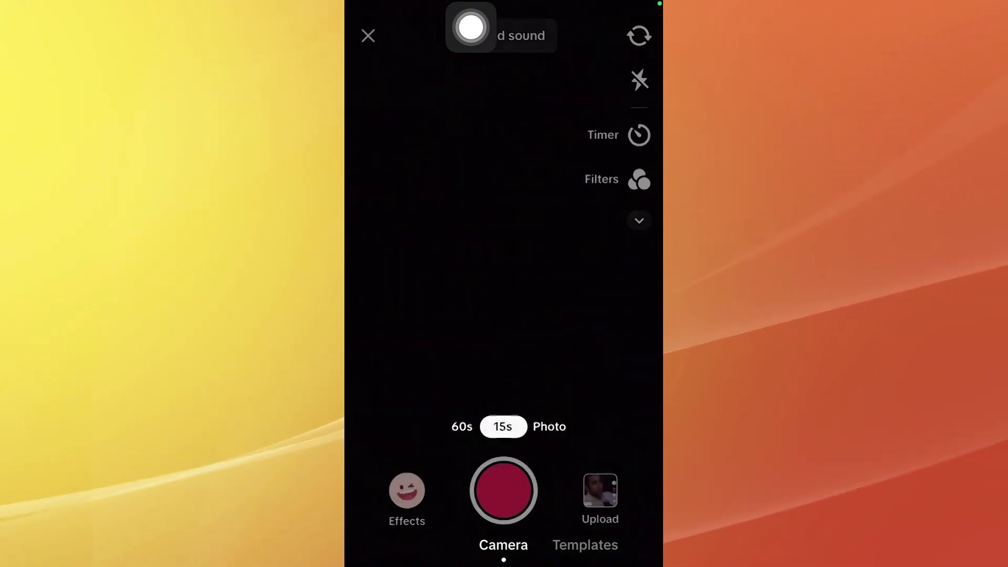
# - Record a 3-second dance clip and accept it into the editor
pyautogui.click(550, 426)
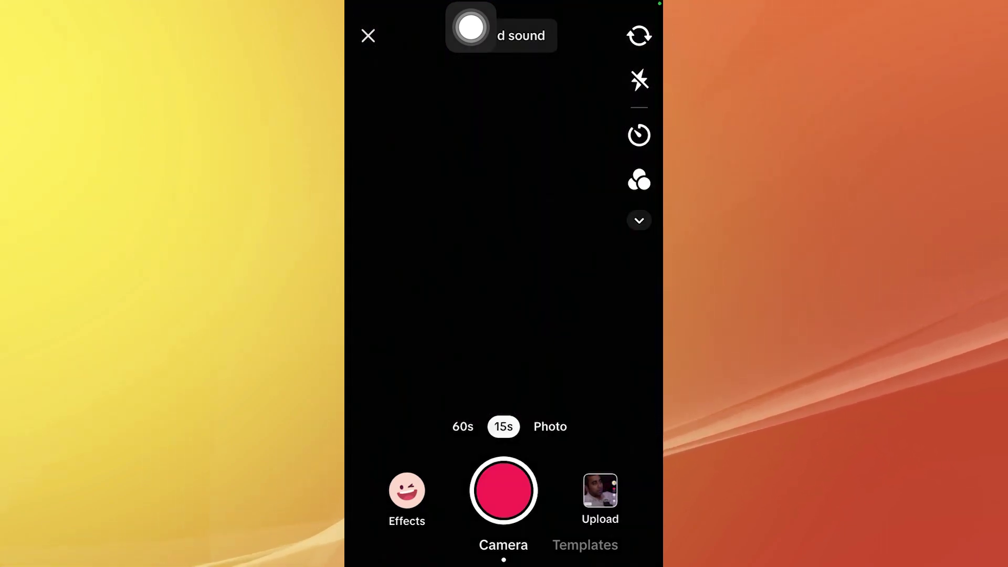
pyautogui.click(503, 490)
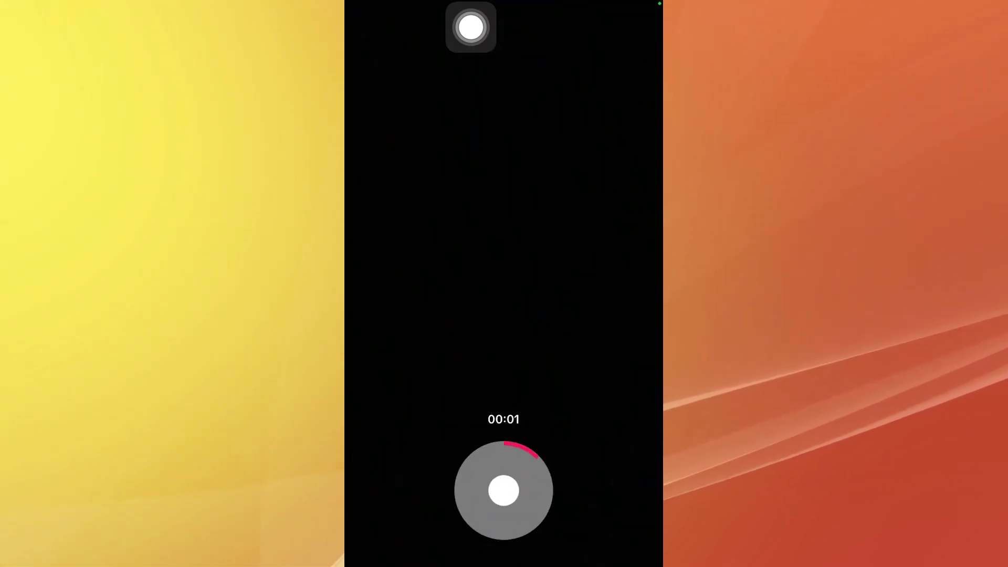
pyautogui.click(502, 489)
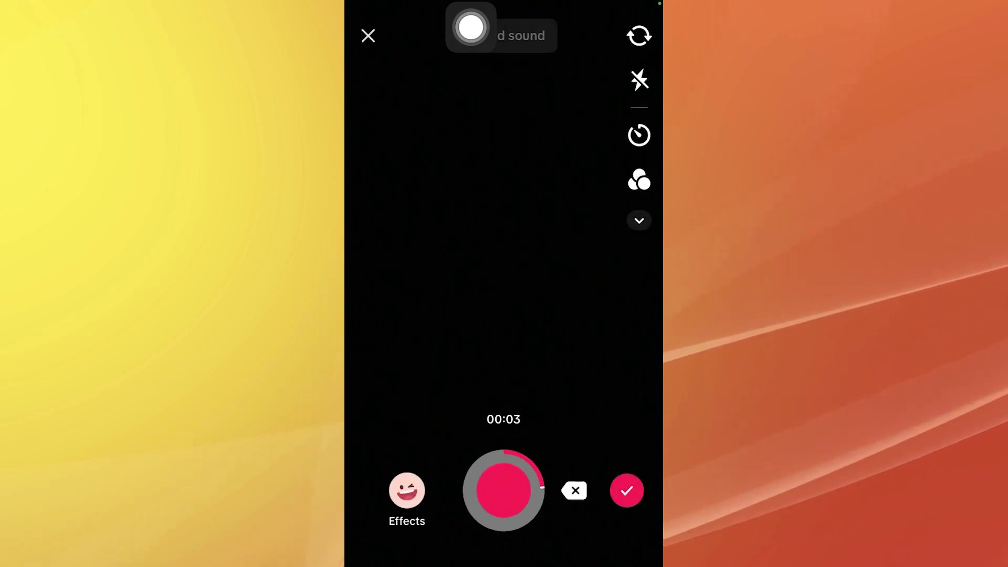
pyautogui.click(626, 491)
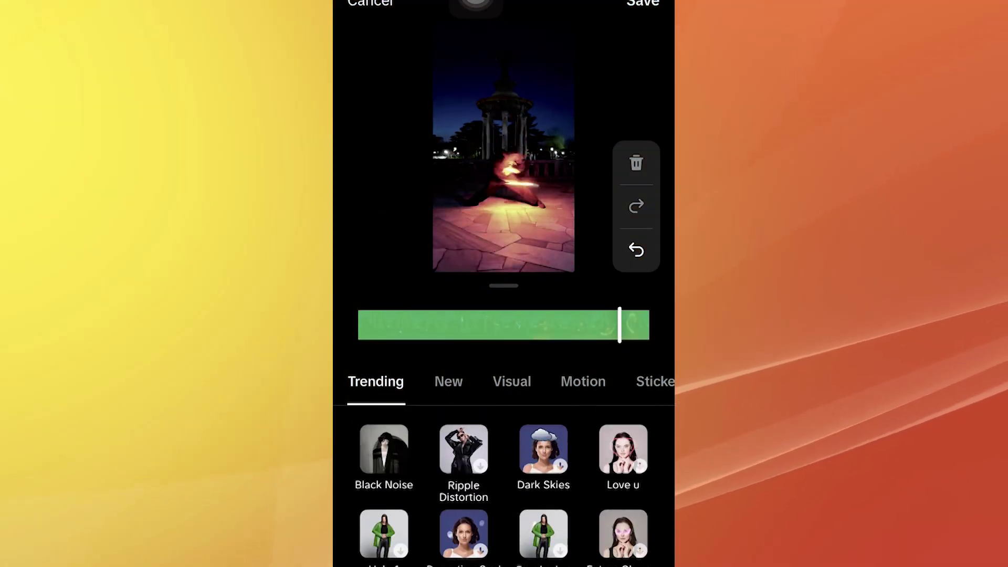
# - Browse the New, Split, Time and Transition effect categories without applying any
pyautogui.click(447, 381)
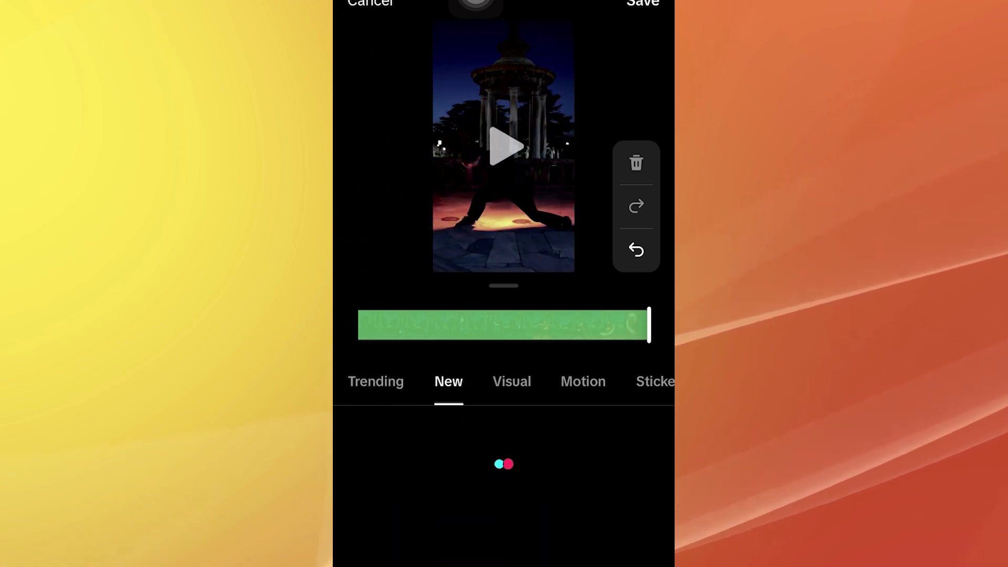
pyautogui.click(655, 382)
pyautogui.click(659, 382)
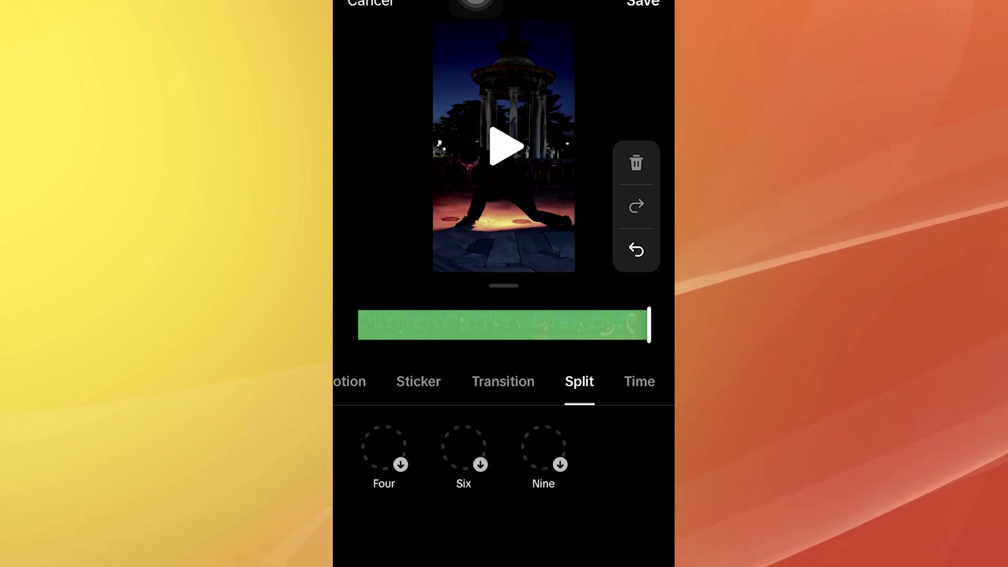
pyautogui.click(640, 381)
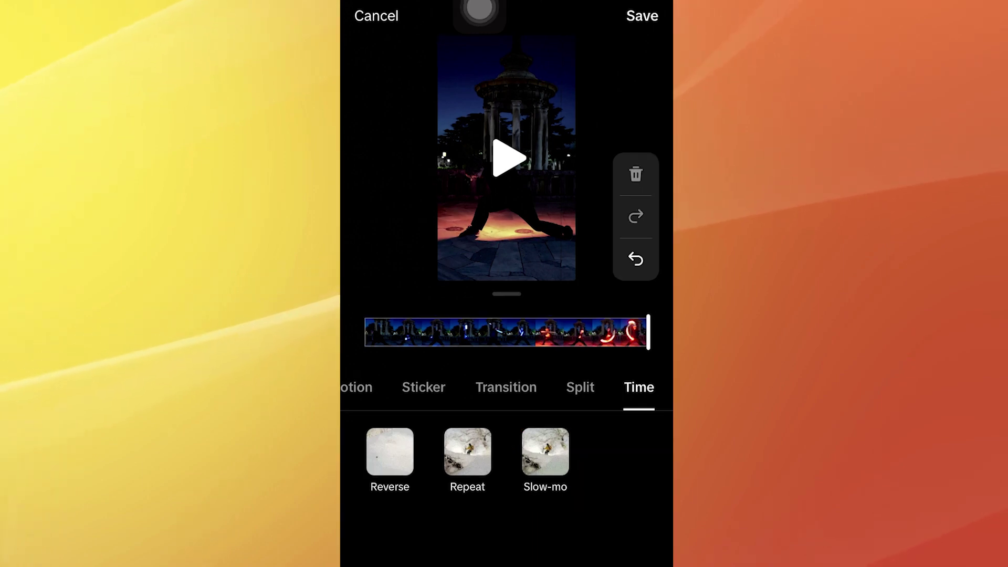
pyautogui.click(505, 387)
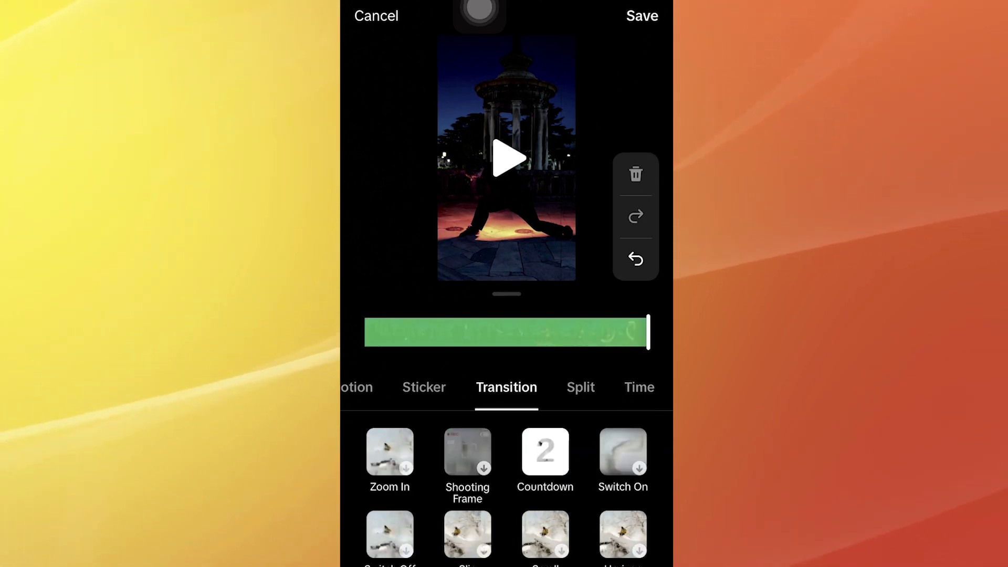
pyautogui.scroll(-2, 506, 489)
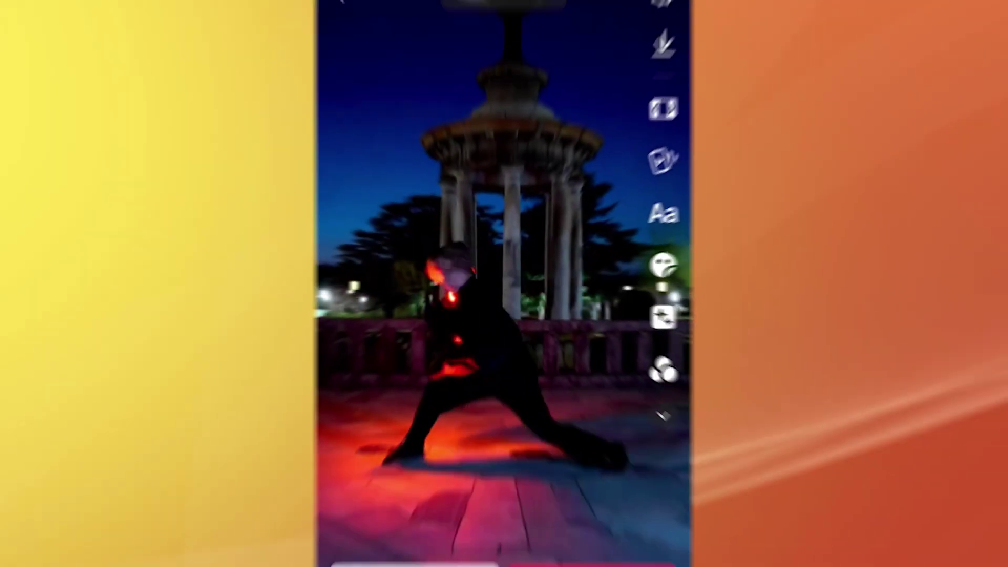
pyautogui.write('Hiii')
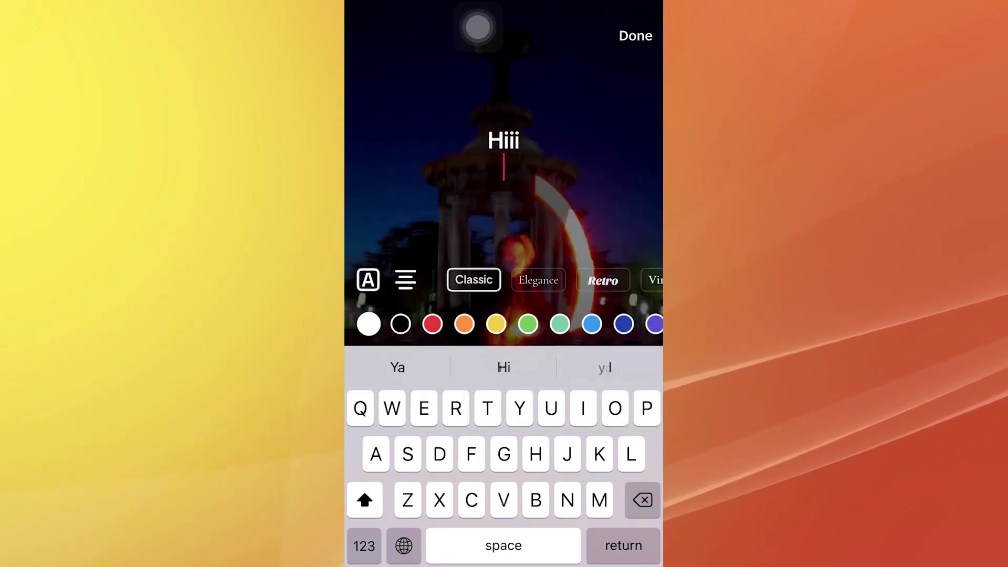
# - Finish the Hiii text and place a glowing donut sticker at the video's upper right
pyautogui.click(635, 36)
pyautogui.click(639, 263)
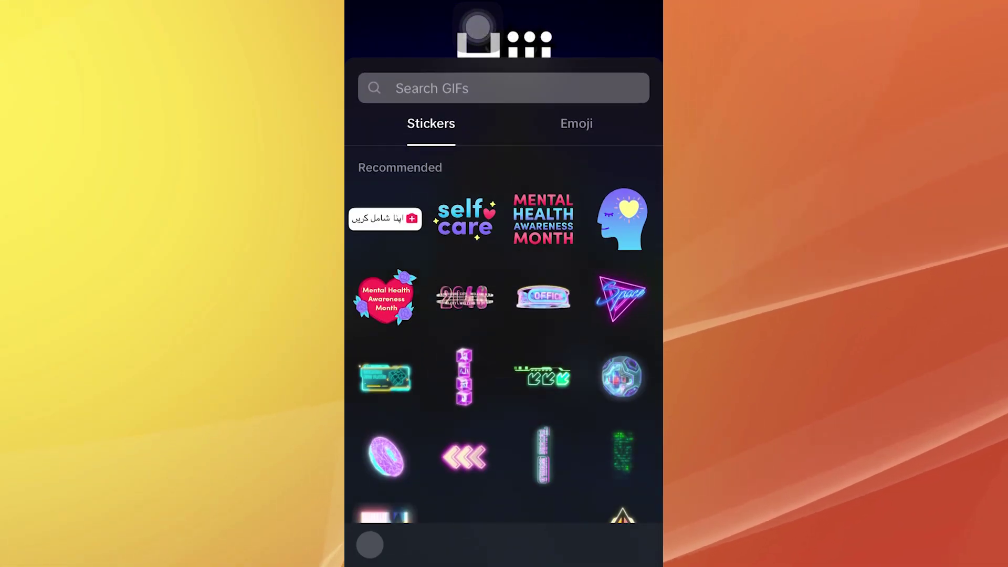
pyautogui.click(386, 457)
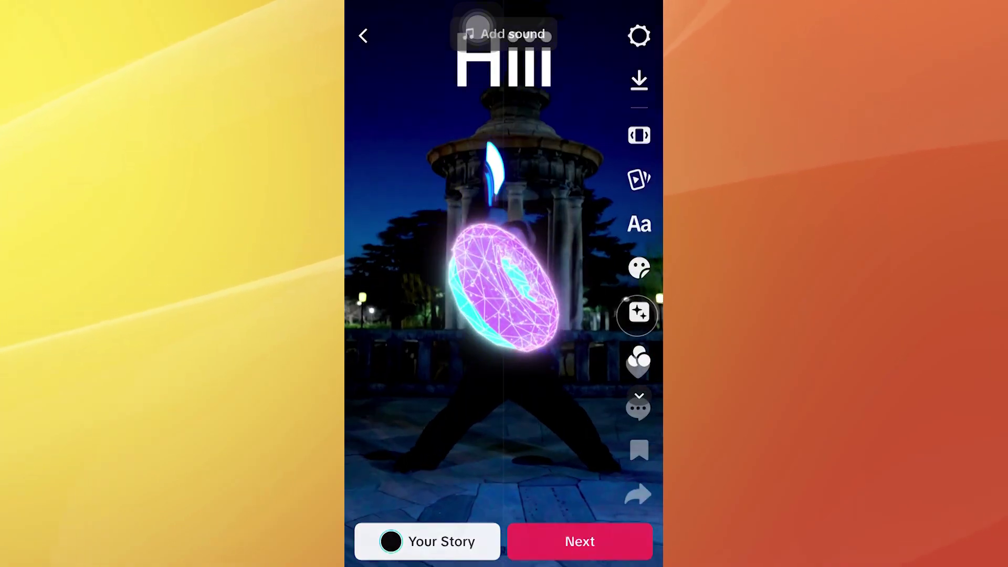
pyautogui.moveTo(522, 292)
pyautogui.mouseDown()
pyautogui.moveTo(581, 139)
pyautogui.moveTo(635, 135)
pyautogui.moveTo(608, 167)
pyautogui.mouseUp()
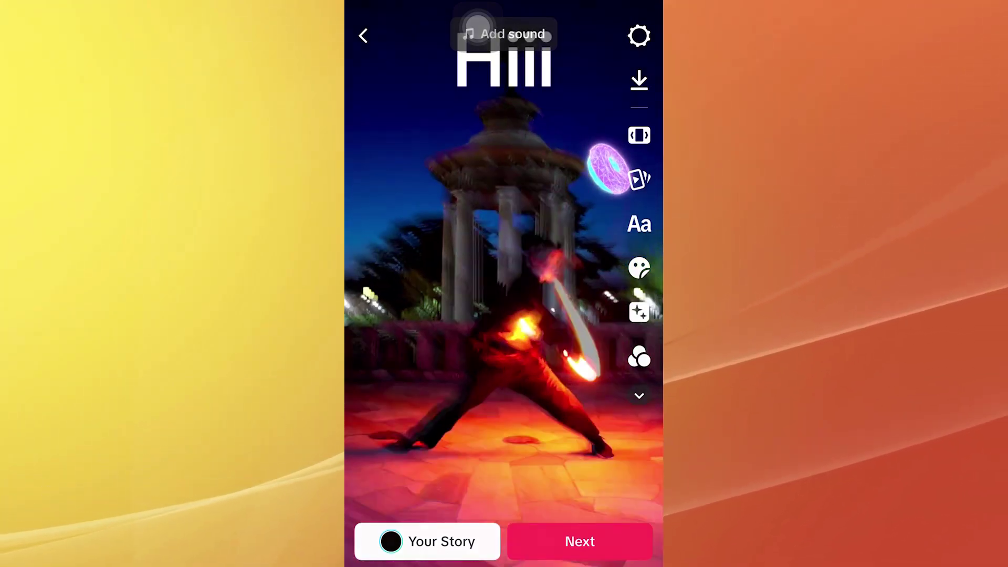
# - Lower the added sound's volume, confirm it, and proceed to the posting screen
pyautogui.click(478, 31)
pyautogui.click(615, 546)
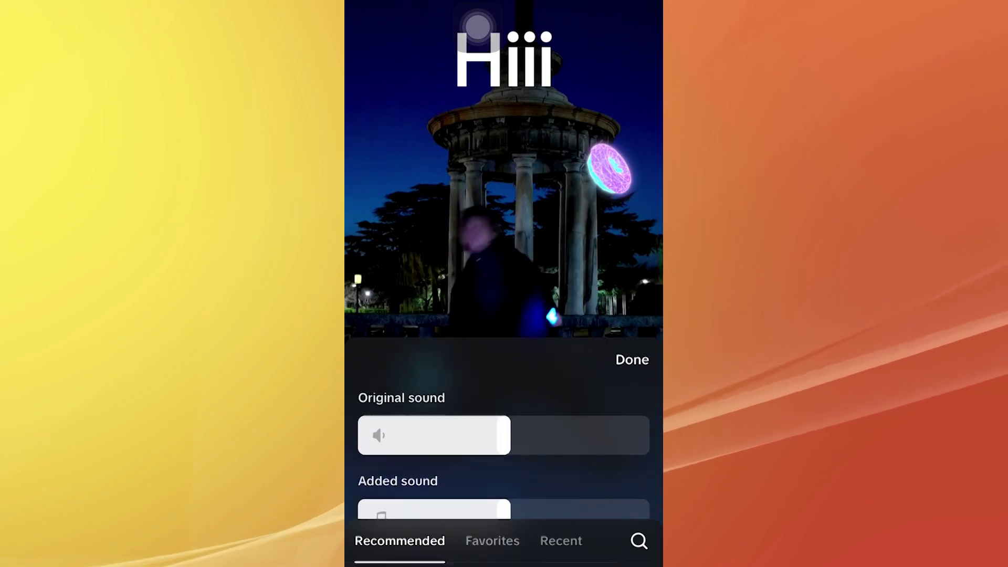
pyautogui.moveTo(583, 519)
pyautogui.mouseDown()
pyautogui.moveTo(505, 518)
pyautogui.moveTo(606, 518)
pyautogui.moveTo(450, 518)
pyautogui.moveTo(493, 518)
pyautogui.mouseUp()
pyautogui.click(632, 360)
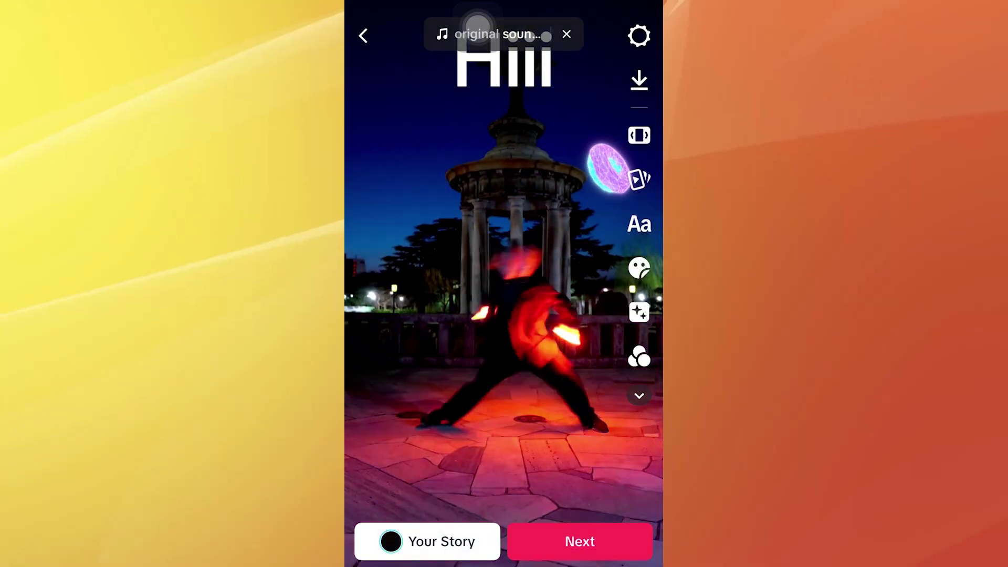
pyautogui.moveTo(472, 475)
pyautogui.mouseDown()
pyautogui.moveTo(532, 475)
pyautogui.moveTo(473, 475)
pyautogui.mouseUp()
pyautogui.click(580, 541)
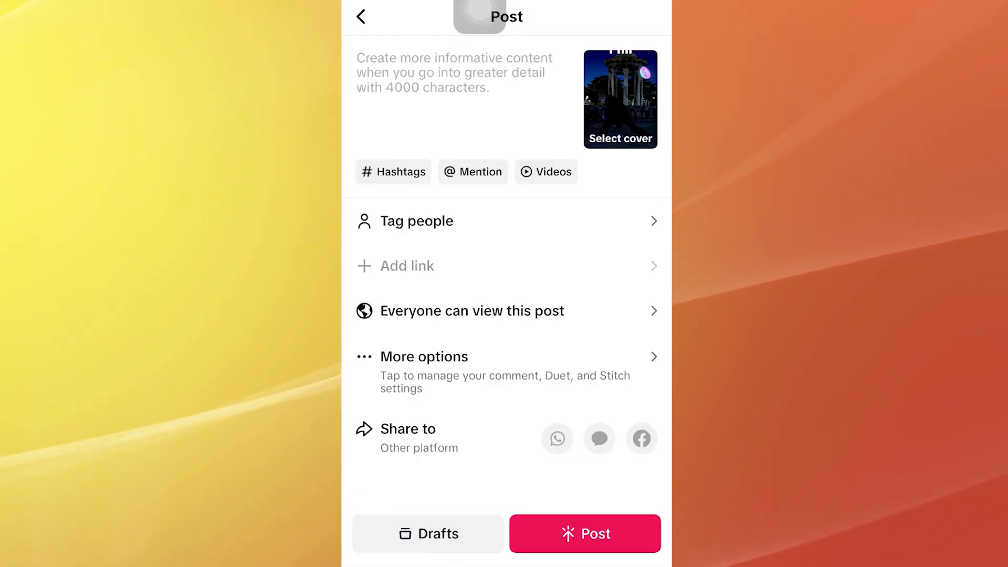
pyautogui.click(621, 90)
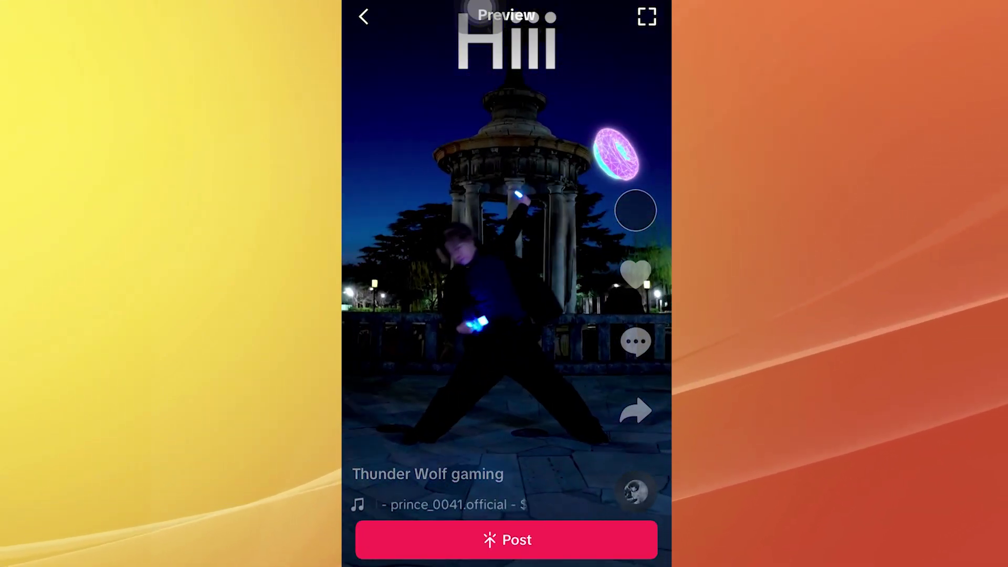
pyautogui.click(362, 15)
pyautogui.click(361, 17)
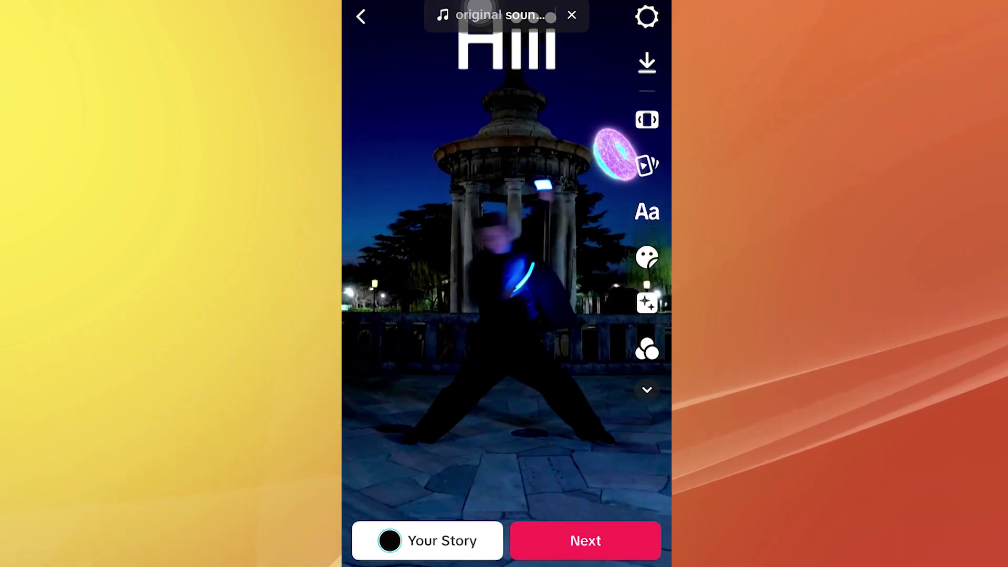
pyautogui.click(585, 540)
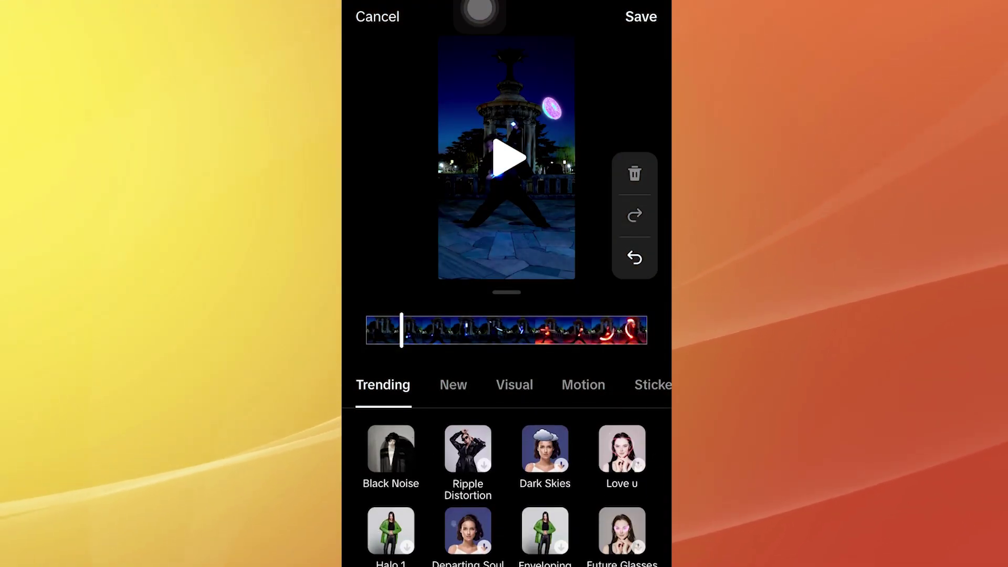
pyautogui.click(453, 384)
pyautogui.click(653, 384)
pyautogui.click(585, 385)
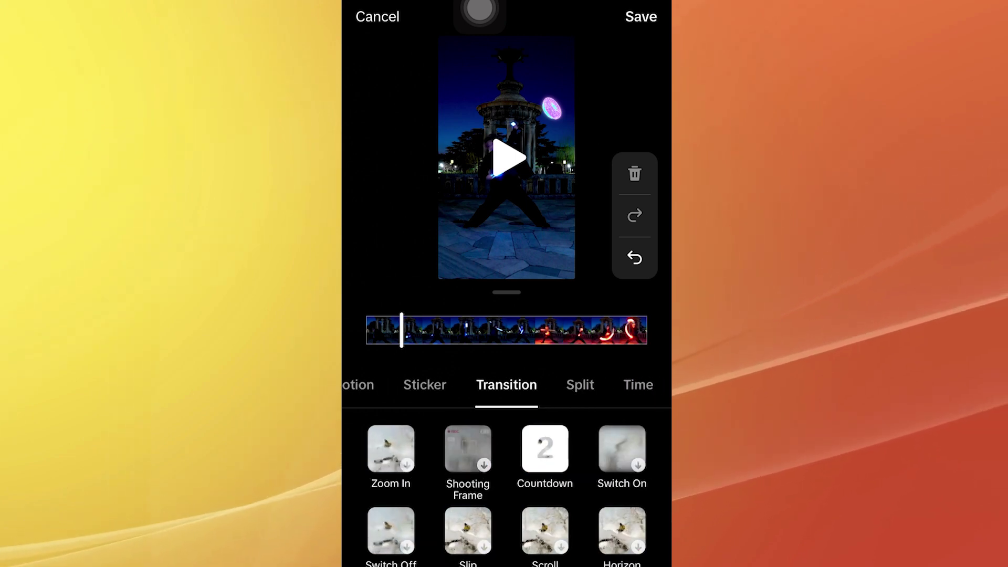
pyautogui.moveTo(473, 384); pyautogui.dragTo(583, 385)
pyautogui.click(535, 384)
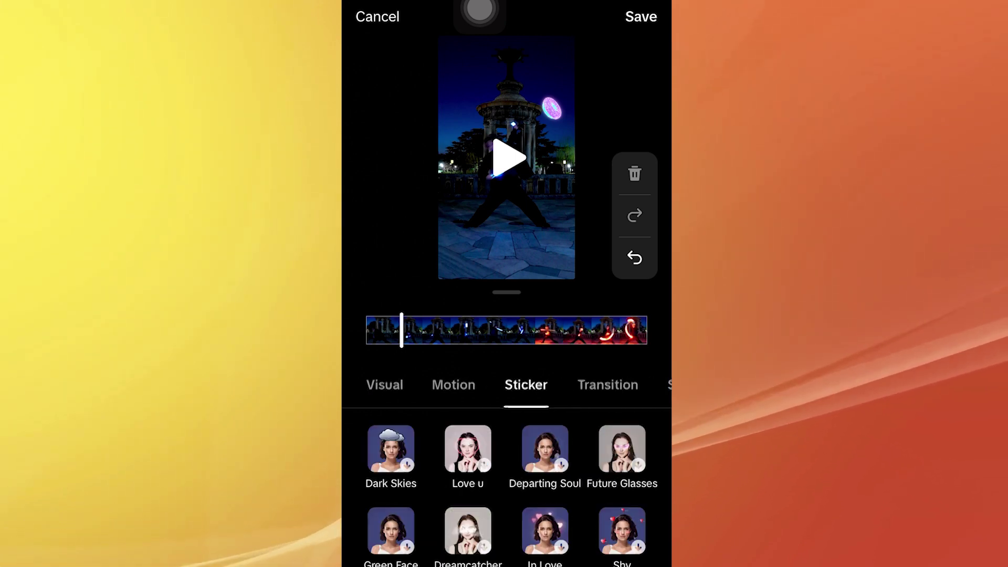
pyautogui.moveTo(473, 385); pyautogui.dragTo(623, 385)
pyautogui.click(383, 384)
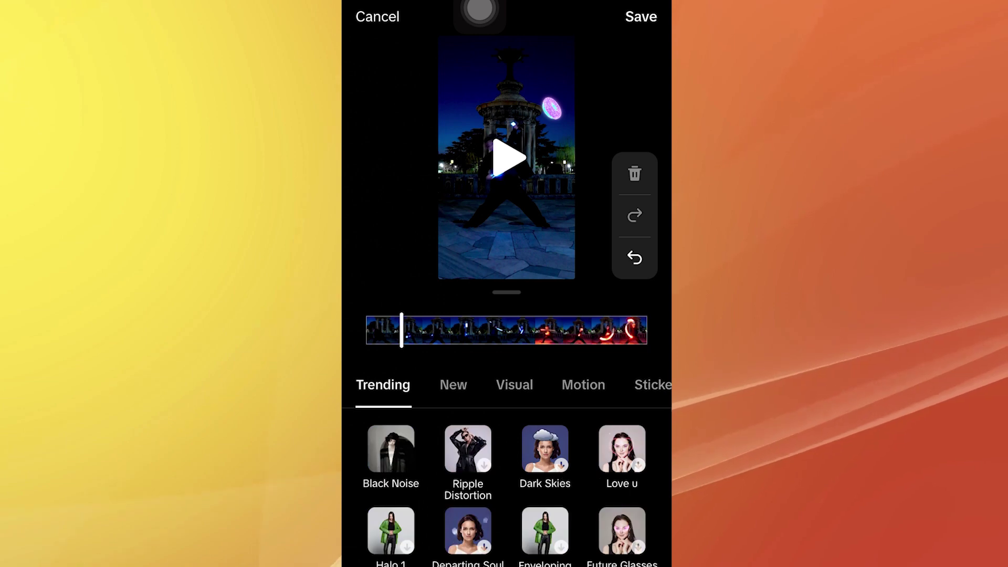
pyautogui.scroll(-2, 506, 488)
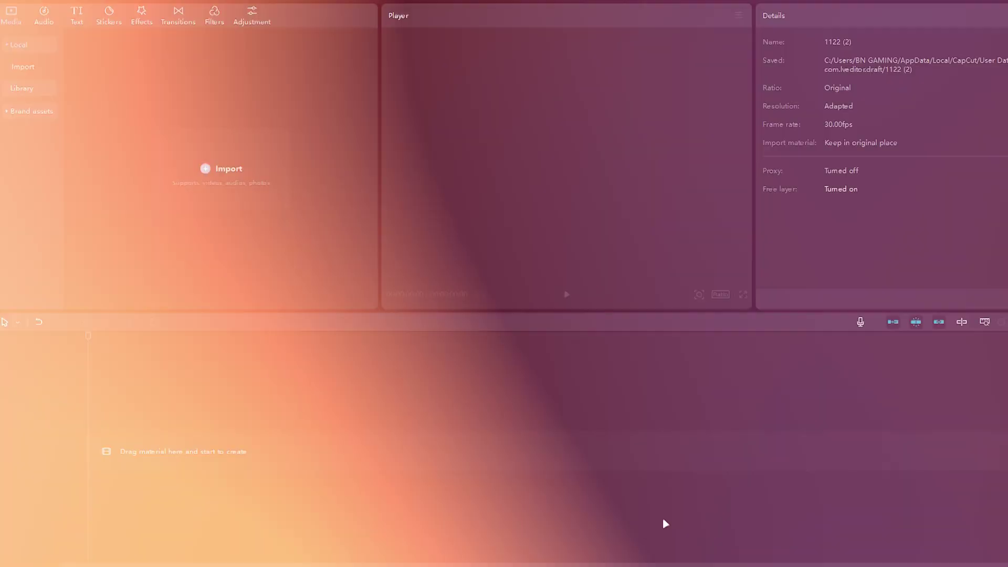
pyautogui.write('sati')
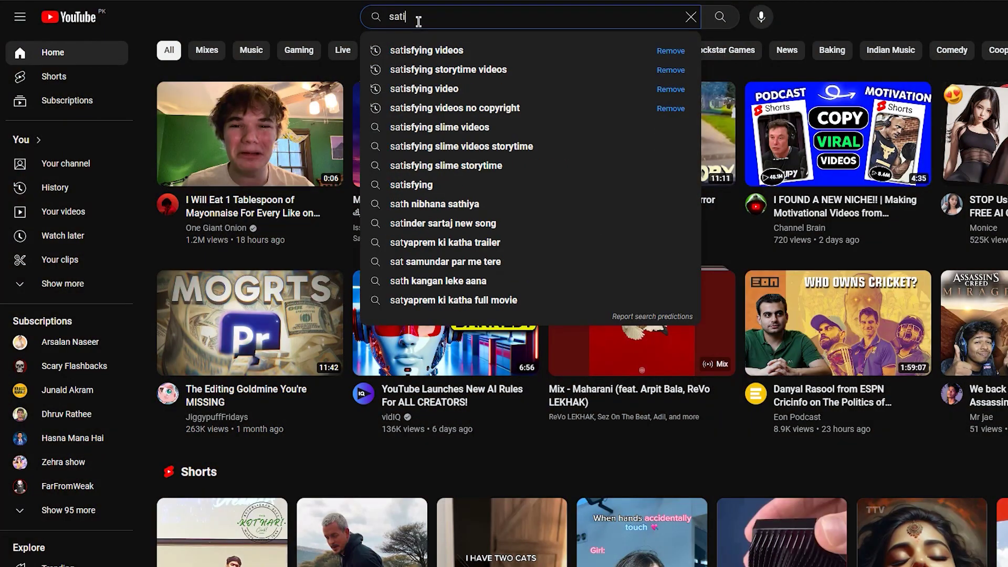
# - Search YouTube for satisfying videos and copy the first slime short's link
pyautogui.press('Down')
pyautogui.press('Return')
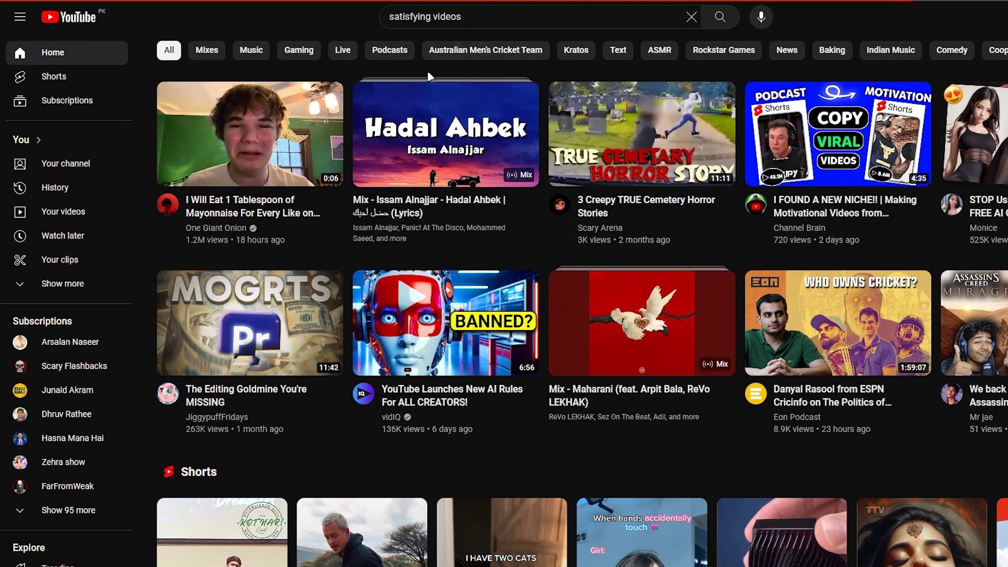
pyautogui.moveTo(376, 221)
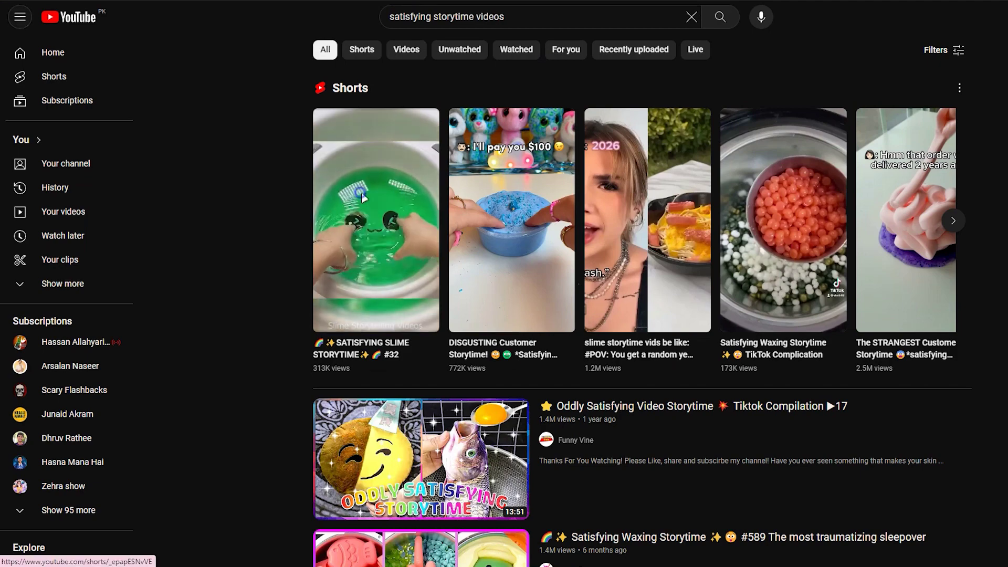
pyautogui.rightClick(360, 191)
pyautogui.click(397, 300)
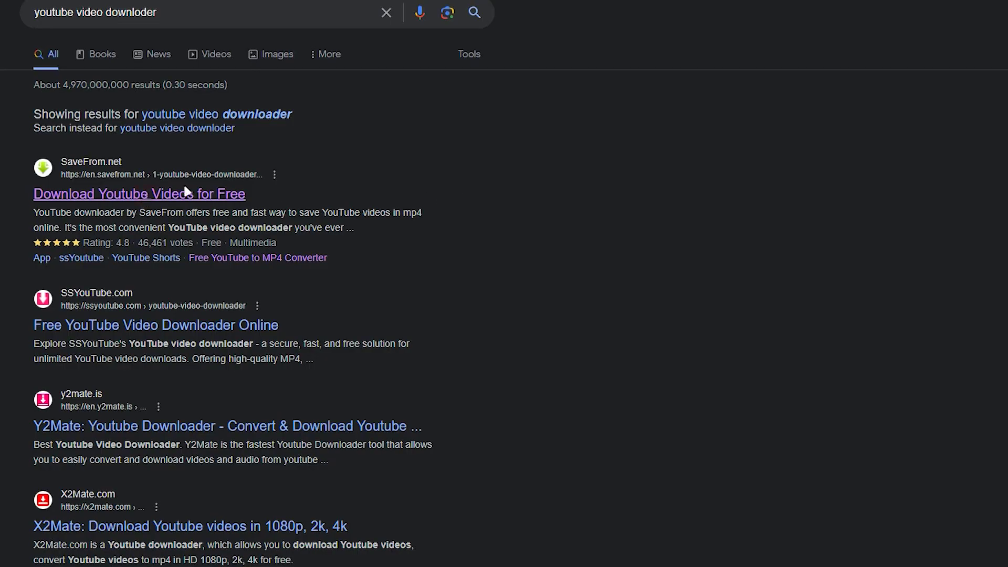
# - Paste the short's link into SaveFrom.net and download it
pyautogui.click(185, 192)
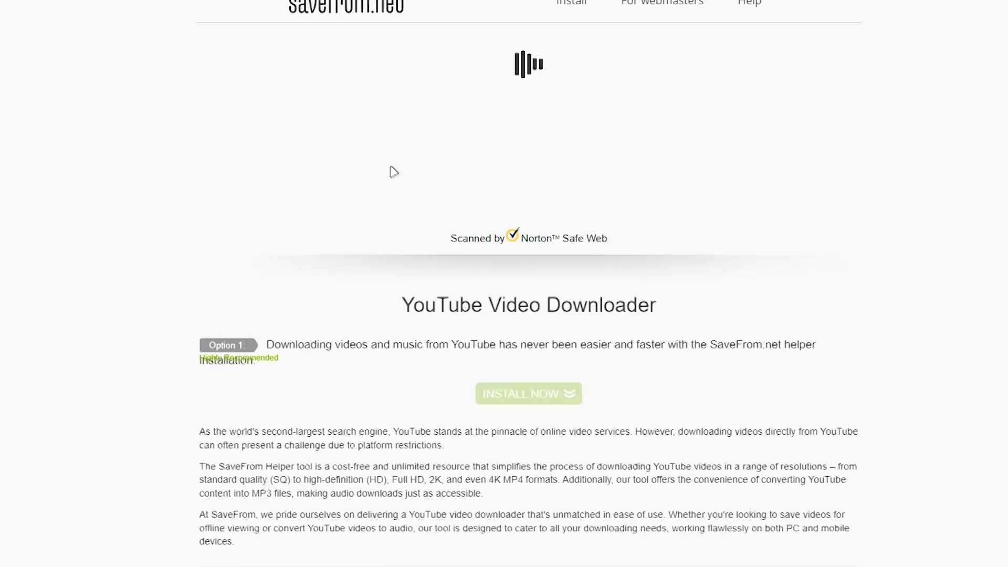
pyautogui.click(465, 136)
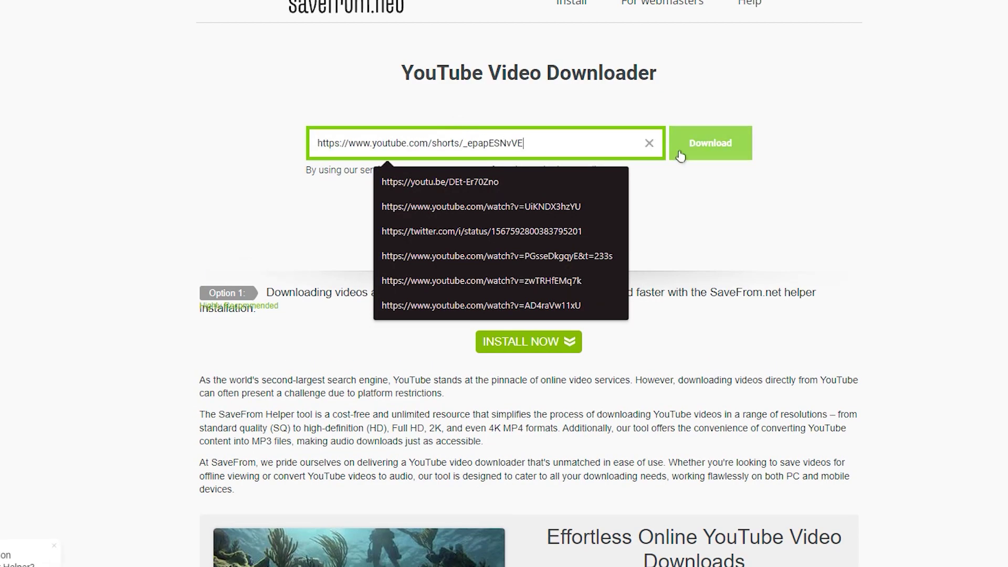
pyautogui.click(680, 153)
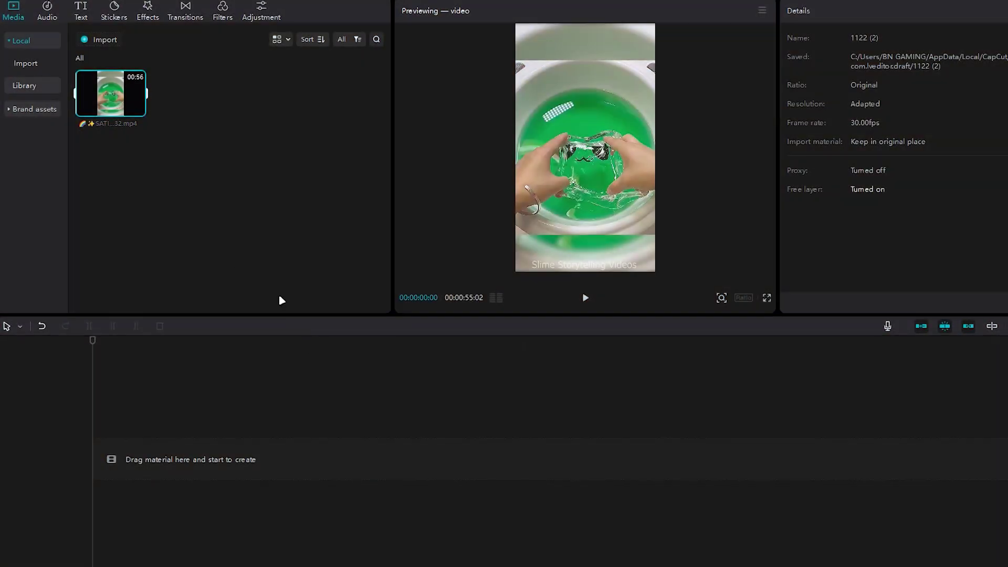
# - Add the slime clip to the timeline and extract its audio onto a separate track
pyautogui.click(144, 116)
pyautogui.click(229, 461)
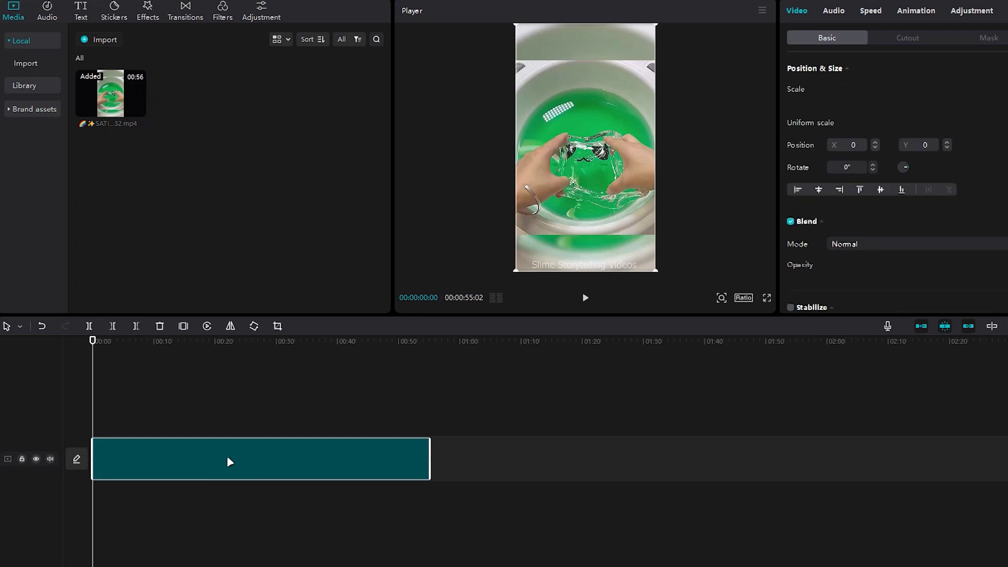
pyautogui.moveTo(96, 343); pyautogui.dragTo(87, 377)
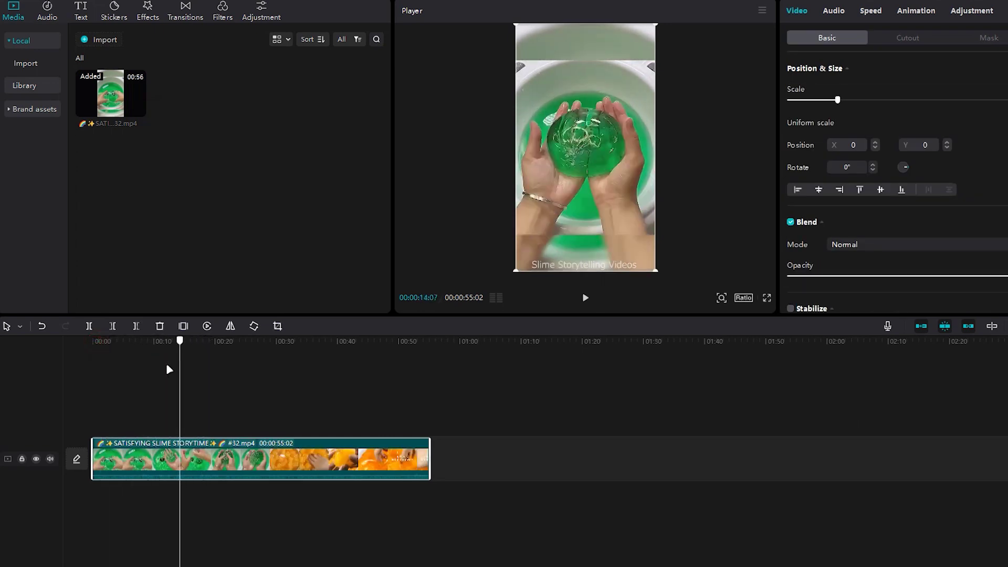
pyautogui.rightClick(233, 454)
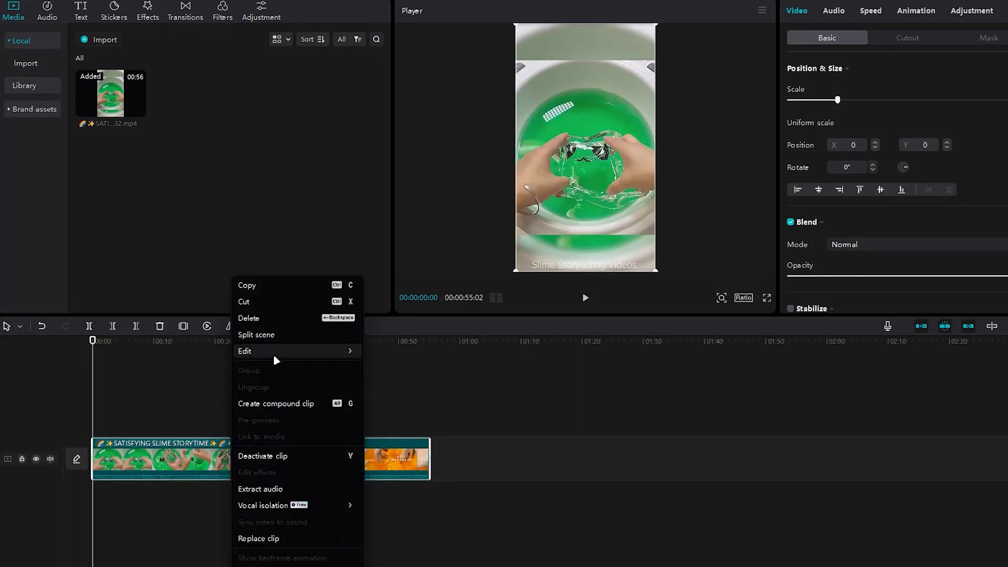
pyautogui.click(289, 489)
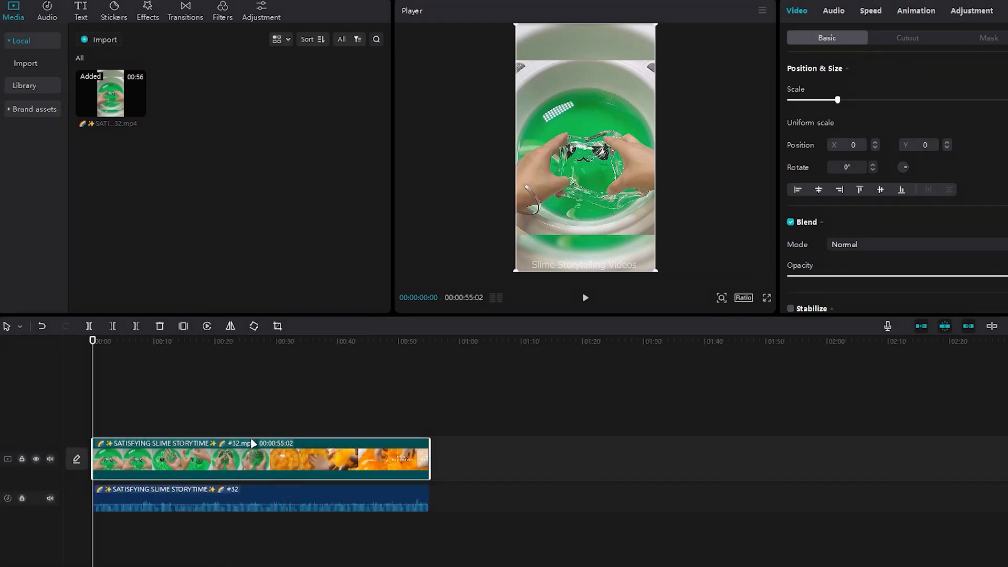
# - Scale the slime video up slightly in the frame while previewing around 20-27 seconds
pyautogui.click(217, 542)
pyautogui.moveTo(220, 347)
pyautogui.mouseDown()
pyautogui.moveTo(113, 367)
pyautogui.moveTo(247, 386)
pyautogui.moveTo(216, 394)
pyautogui.mouseUp()
pyautogui.click(594, 176)
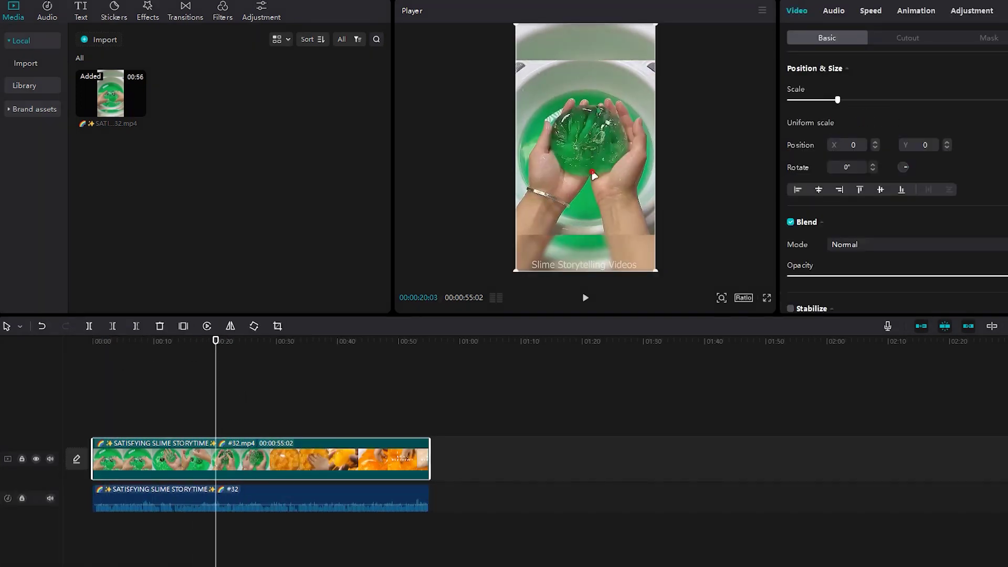
pyautogui.moveTo(656, 271); pyautogui.dragTo(659, 273)
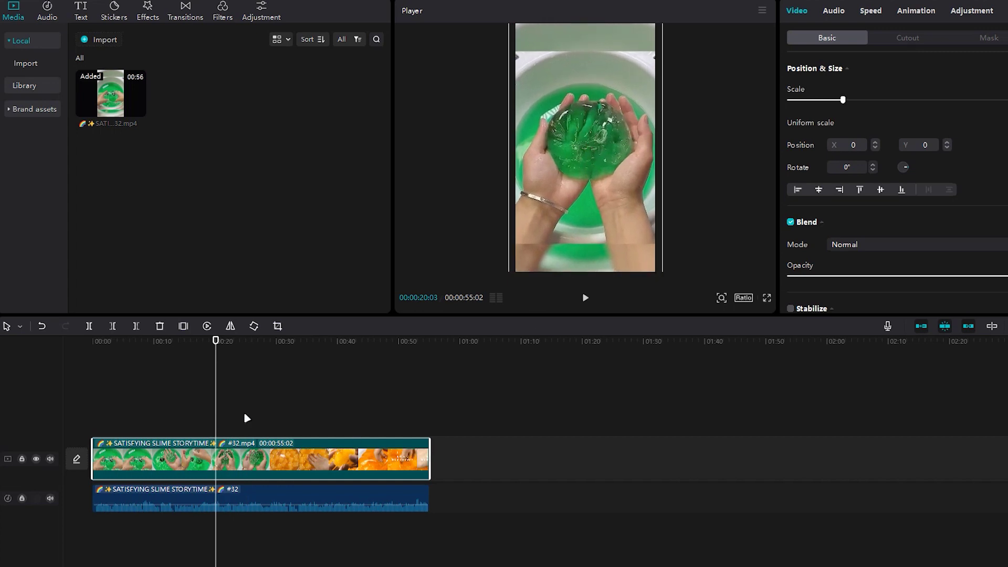
pyautogui.click(259, 411)
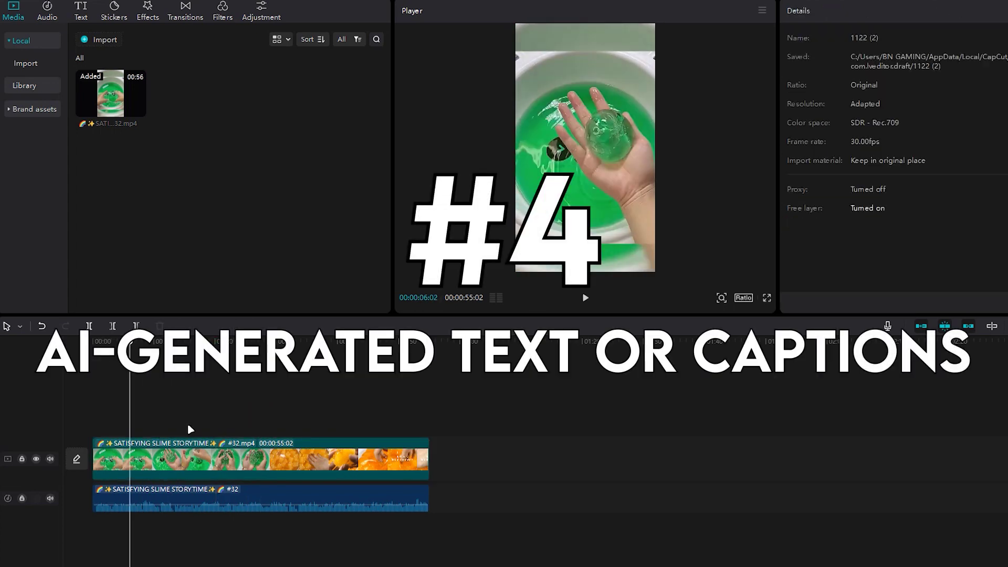
# - Generate auto captions from the slime clip's speech
pyautogui.click(198, 457)
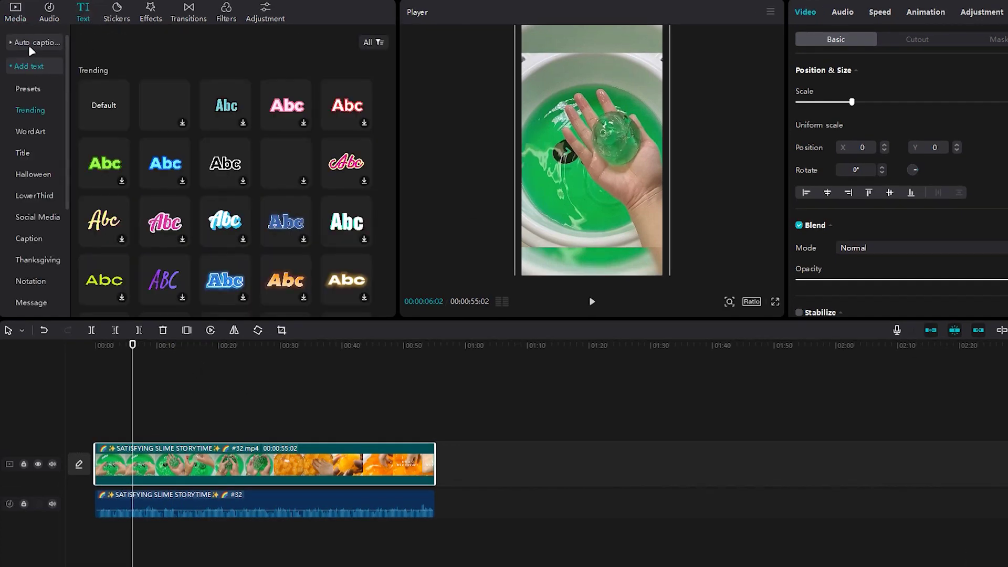
pyautogui.click(35, 44)
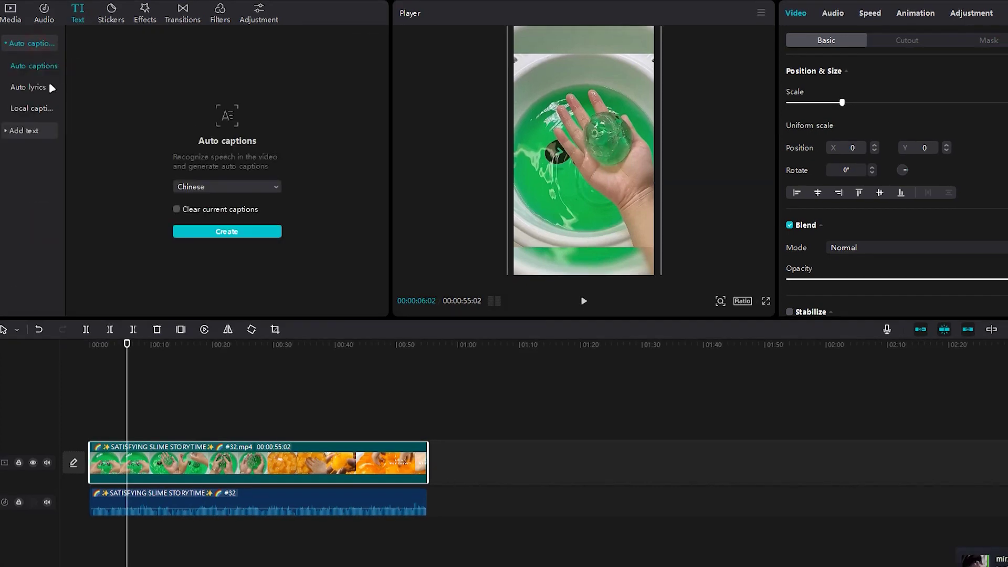
pyautogui.click(244, 230)
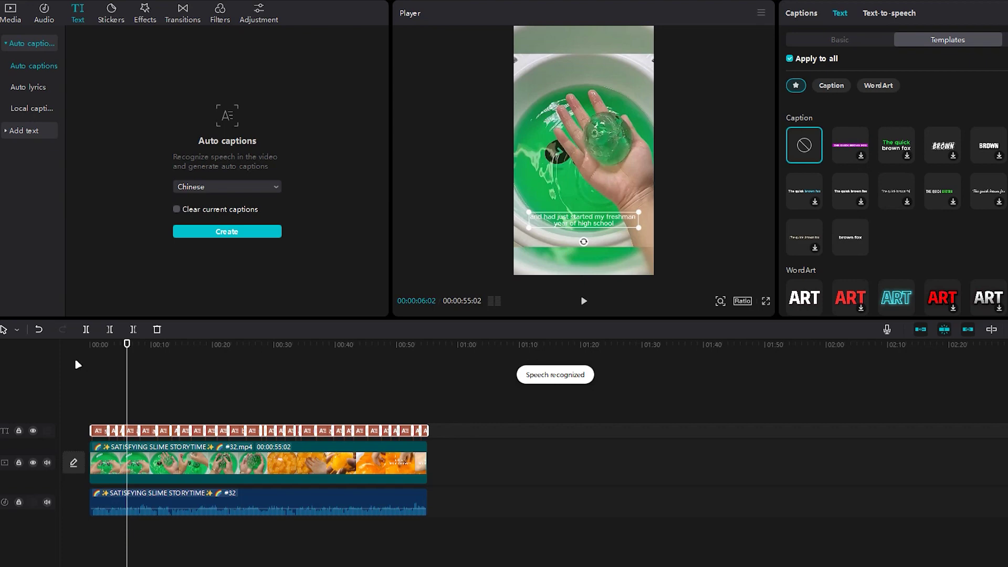
# - Scrub the timeline to review the generated captions, including the line around 00:23
pyautogui.moveTo(124, 348); pyautogui.dragTo(218, 368)
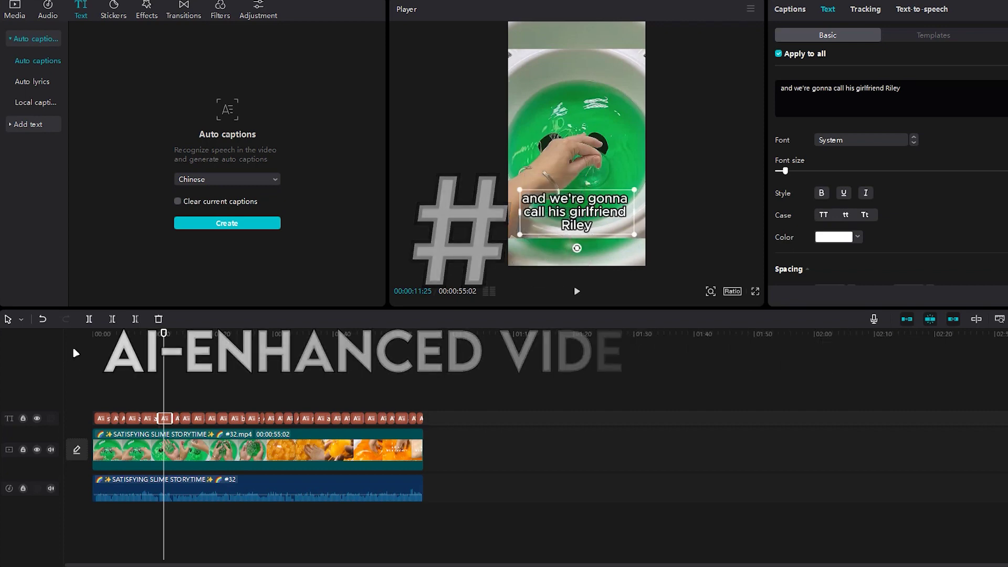
pyautogui.moveTo(104, 350); pyautogui.dragTo(261, 362)
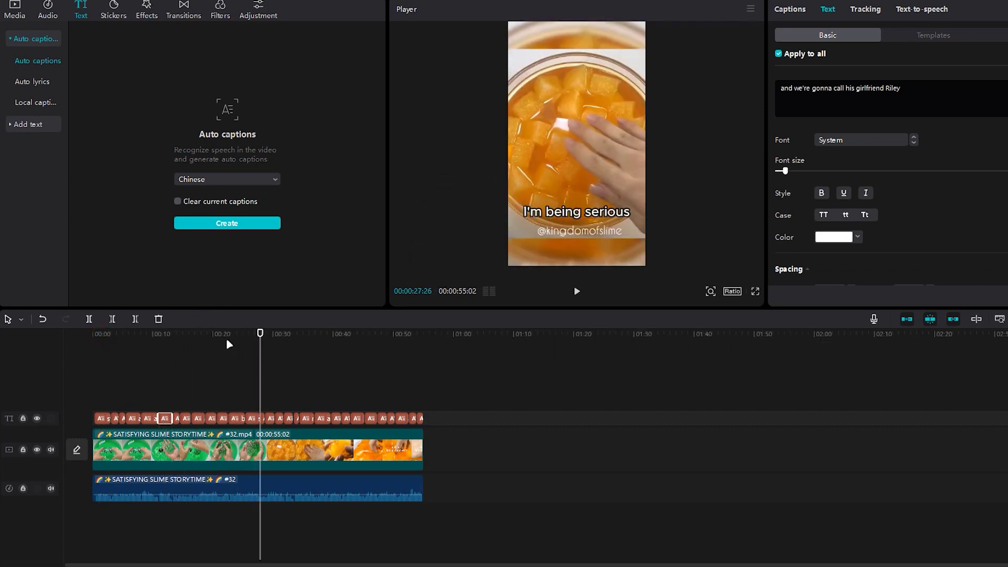
pyautogui.moveTo(223, 338); pyautogui.dragTo(79, 343)
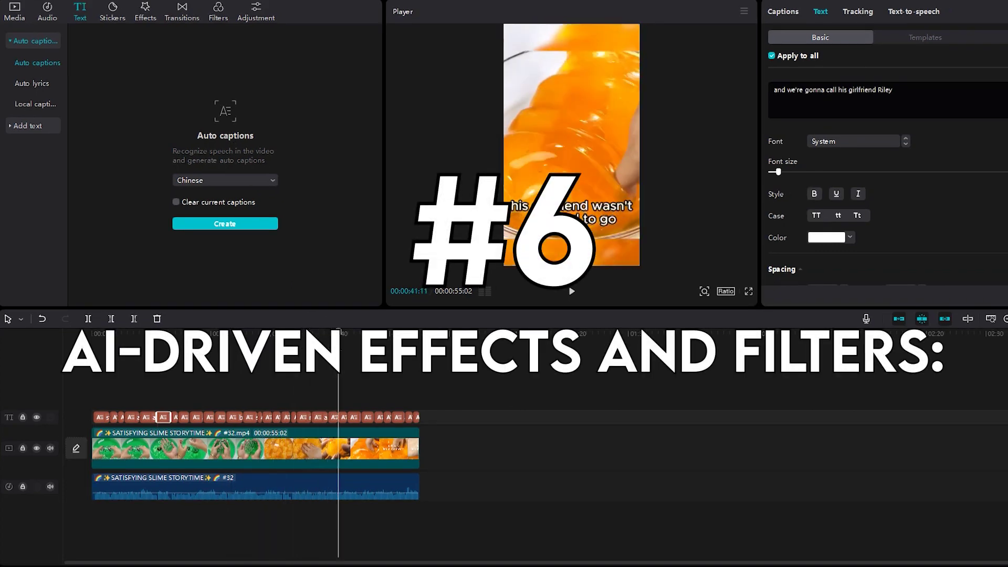
pyautogui.moveTo(339, 335); pyautogui.dragTo(234, 335)
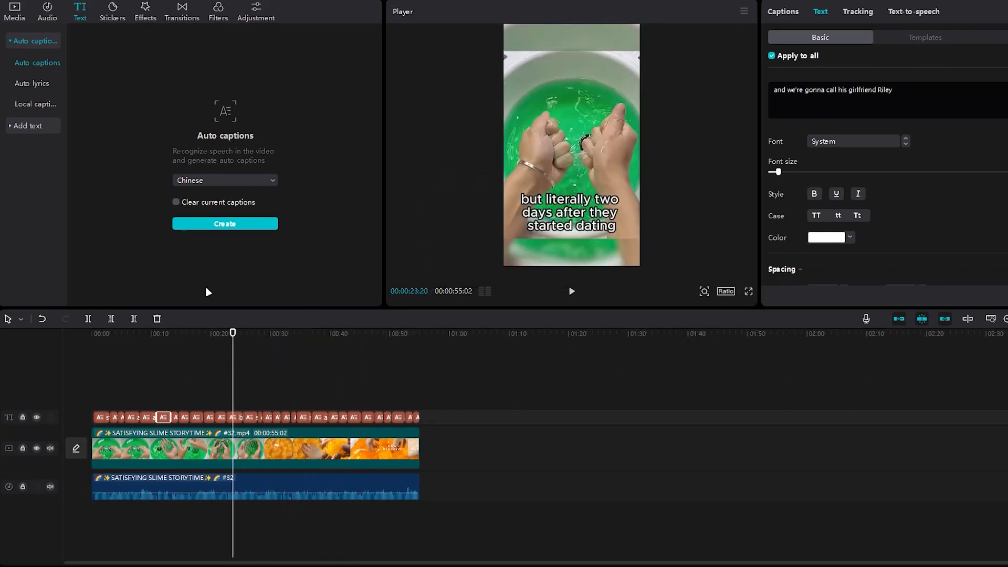
# - Browse the Filters library categories, then switch to the Transitions library
pyautogui.click(224, 13)
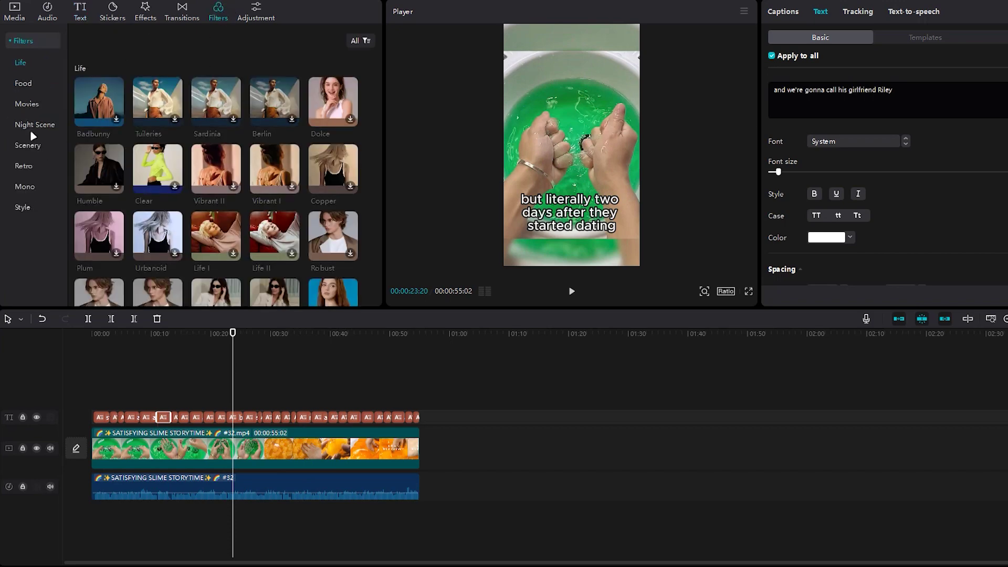
pyautogui.scroll(-2, 111, 143)
pyautogui.scroll(-2, 118, 146)
pyautogui.scroll(-2, 130, 149)
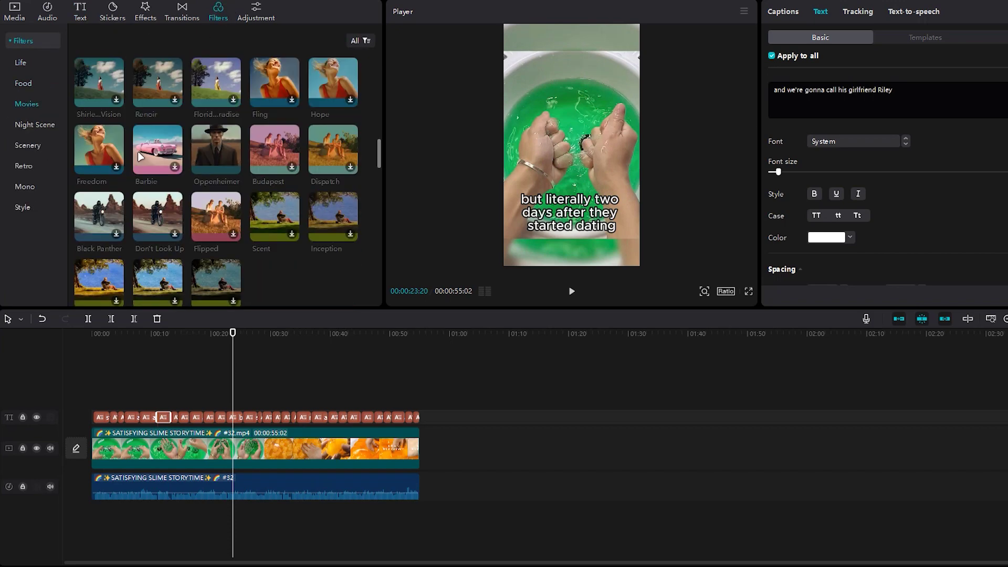
pyautogui.scroll(-2, 138, 150)
pyautogui.scroll(-2, 138, 152)
pyautogui.scroll(-2, 137, 152)
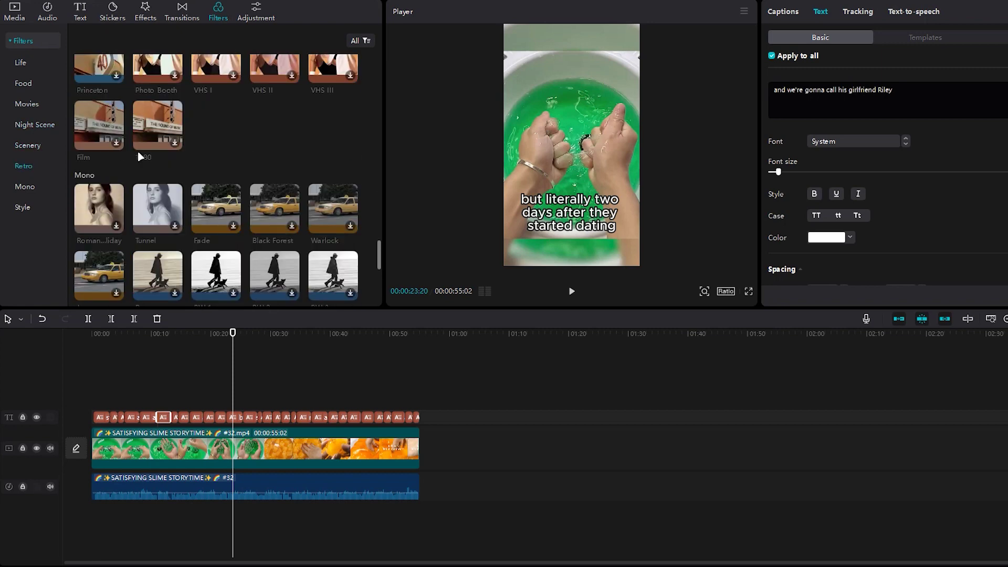
pyautogui.scroll(-2, 165, 169)
pyautogui.scroll(-2, 176, 178)
pyautogui.scroll(3, 157, 173)
pyautogui.scroll(3, 72, 154)
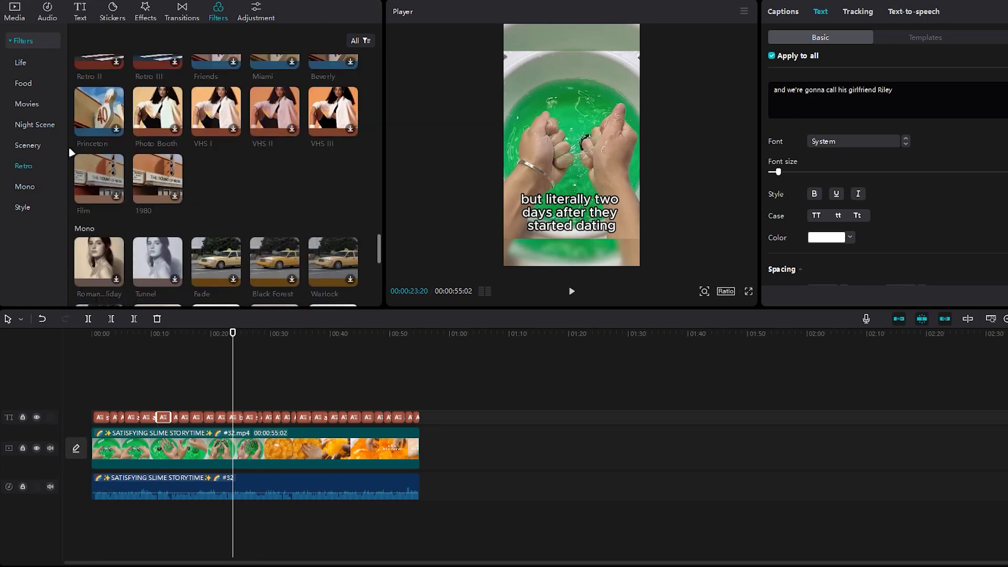
pyautogui.click(188, 12)
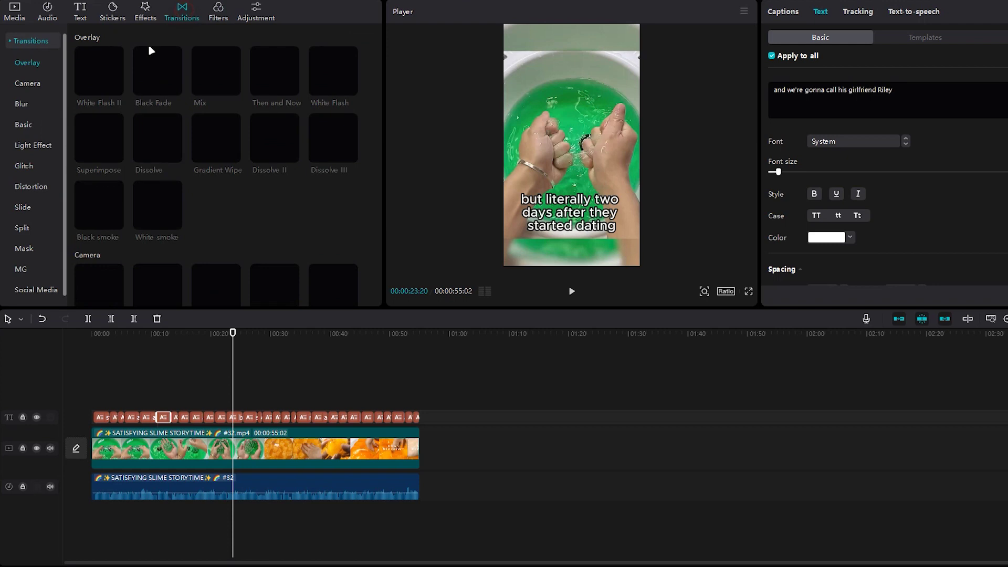